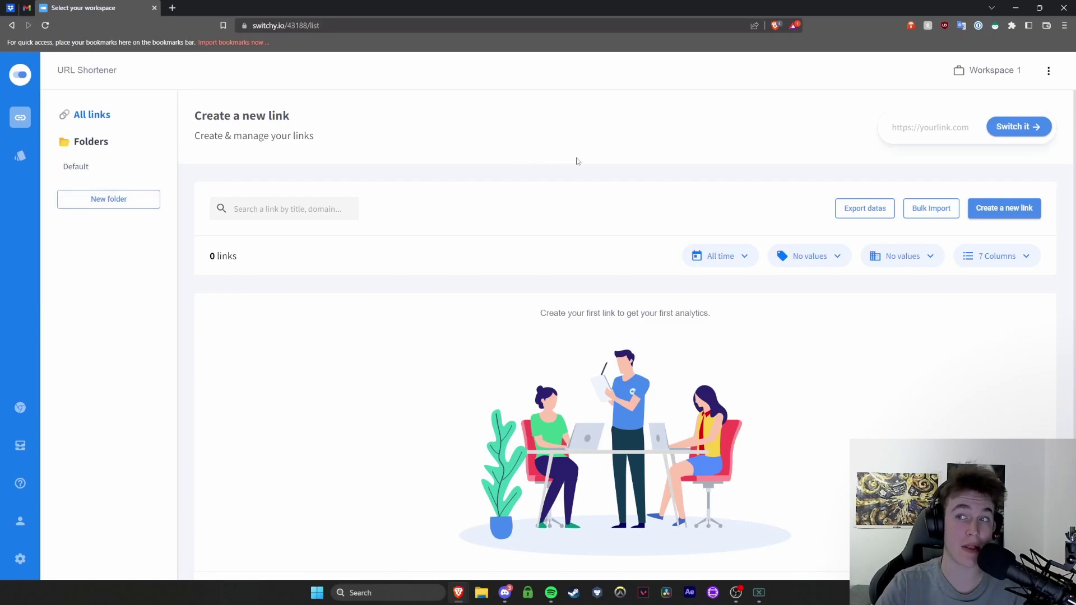
pyautogui.click(922, 128)
pyautogui.write('https://google')
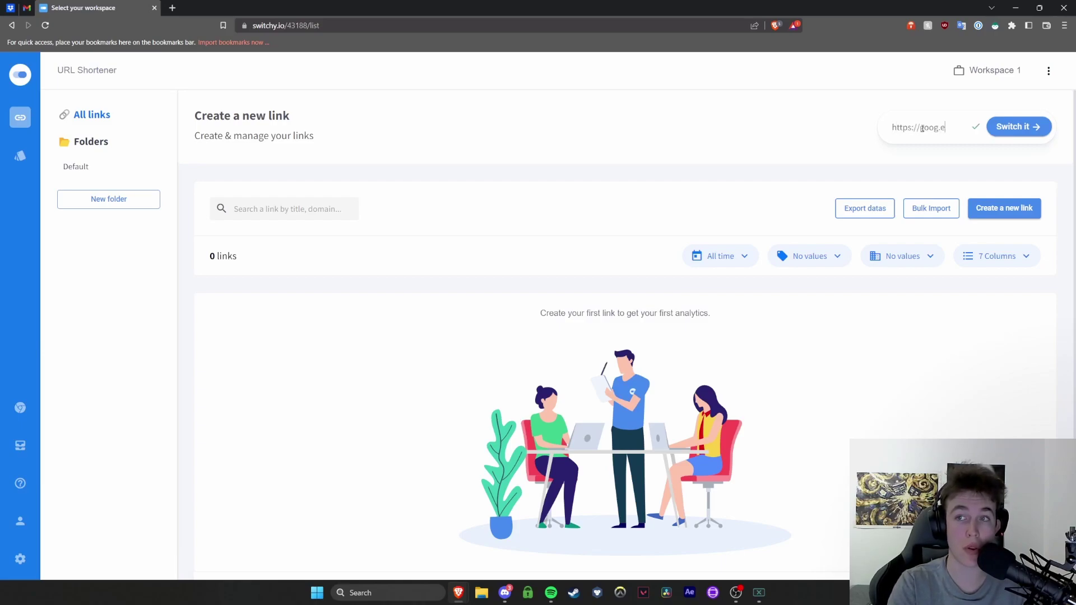
pyautogui.write('le.com')
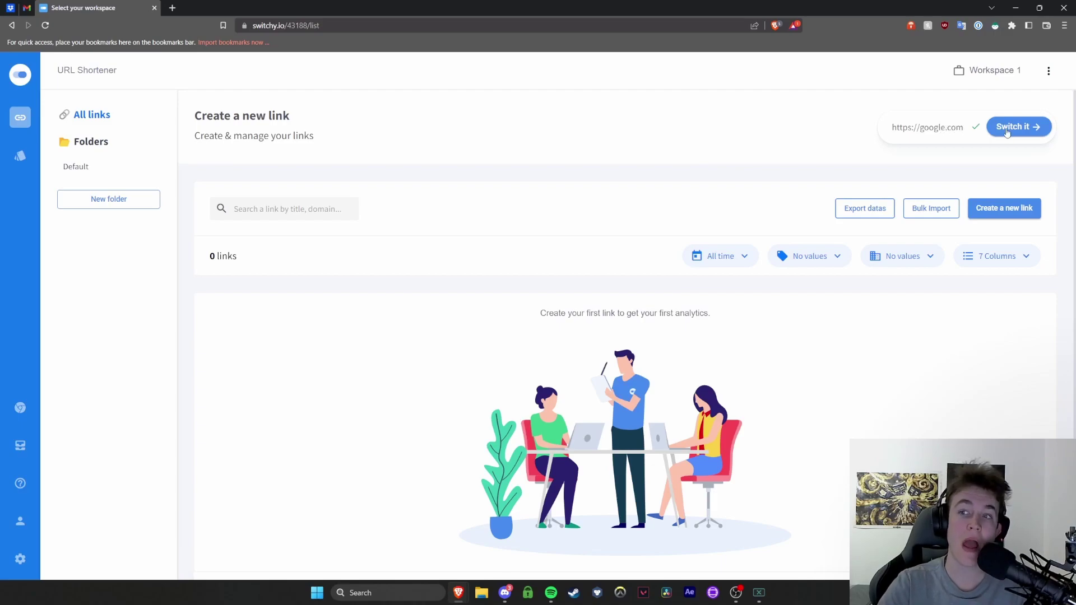
pyautogui.click(1012, 129)
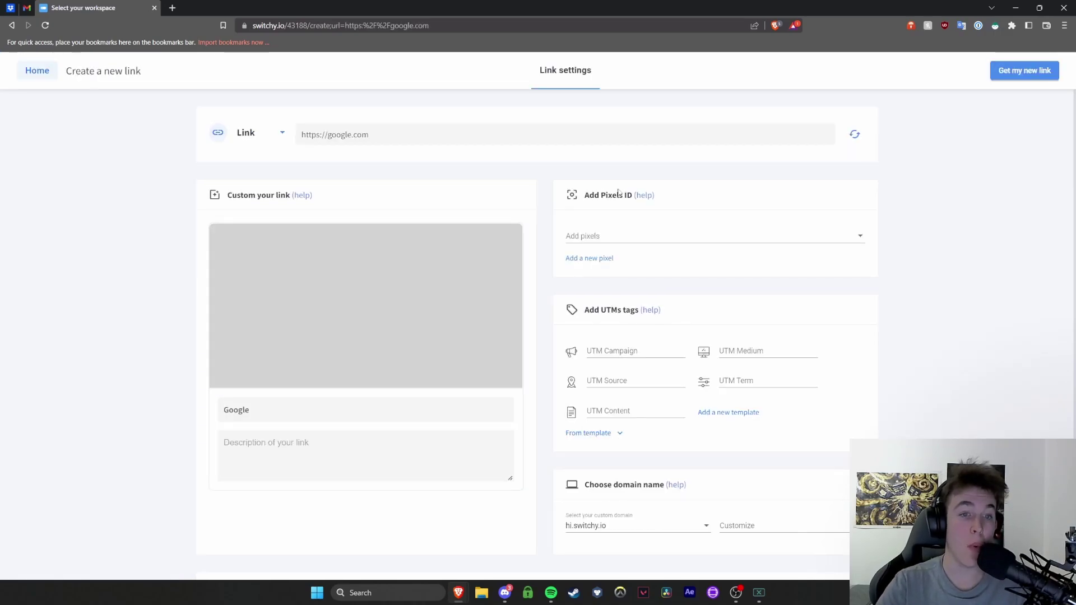
pyautogui.doubleClick(257, 413)
pyautogui.click(251, 445)
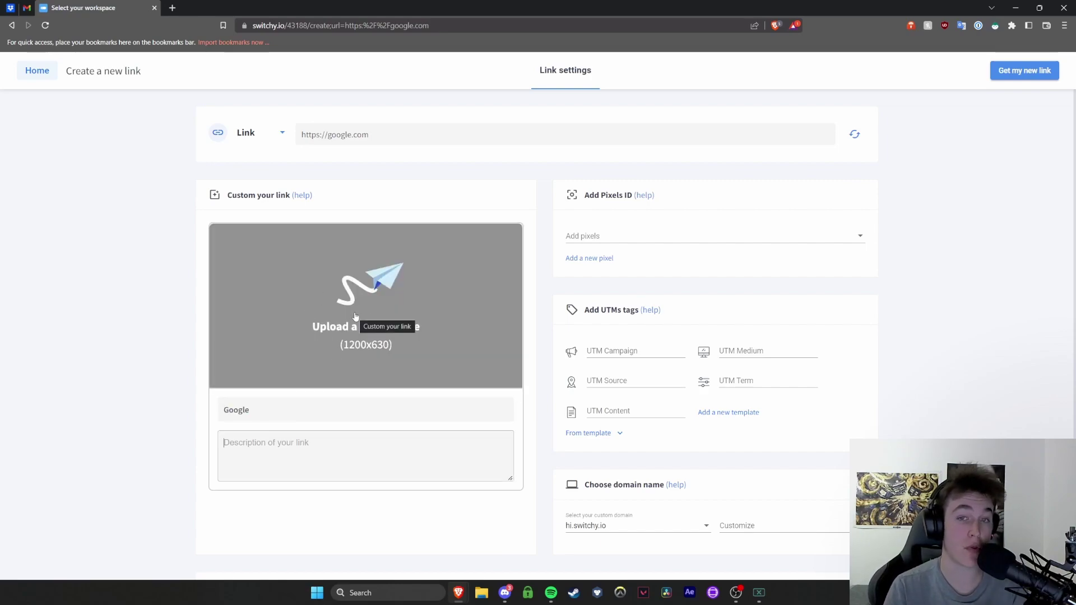
# Step: Start adding a new pixel to the link and choose Pinterest as its platform
pyautogui.click(626, 238)
pyautogui.click(597, 259)
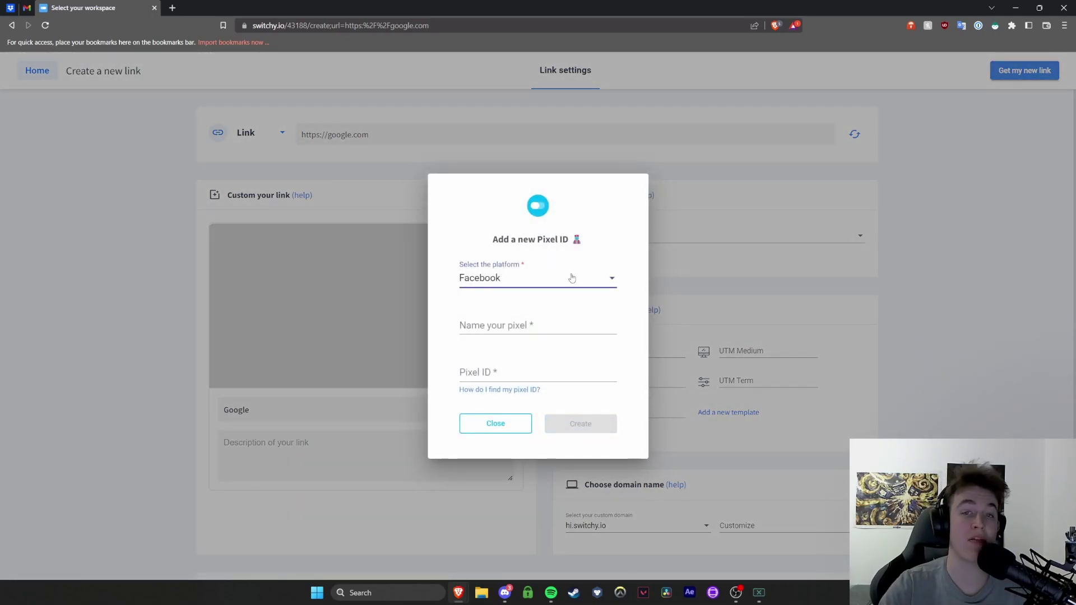
pyautogui.click(572, 278)
pyautogui.scroll(-5, 563, 292)
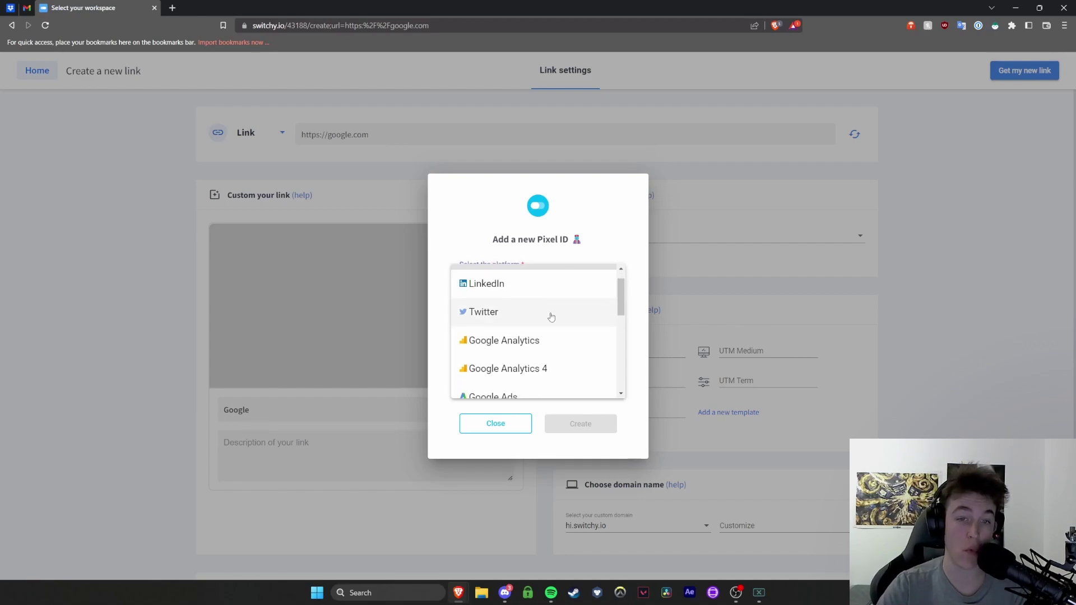
pyautogui.scroll(2, 487, 377)
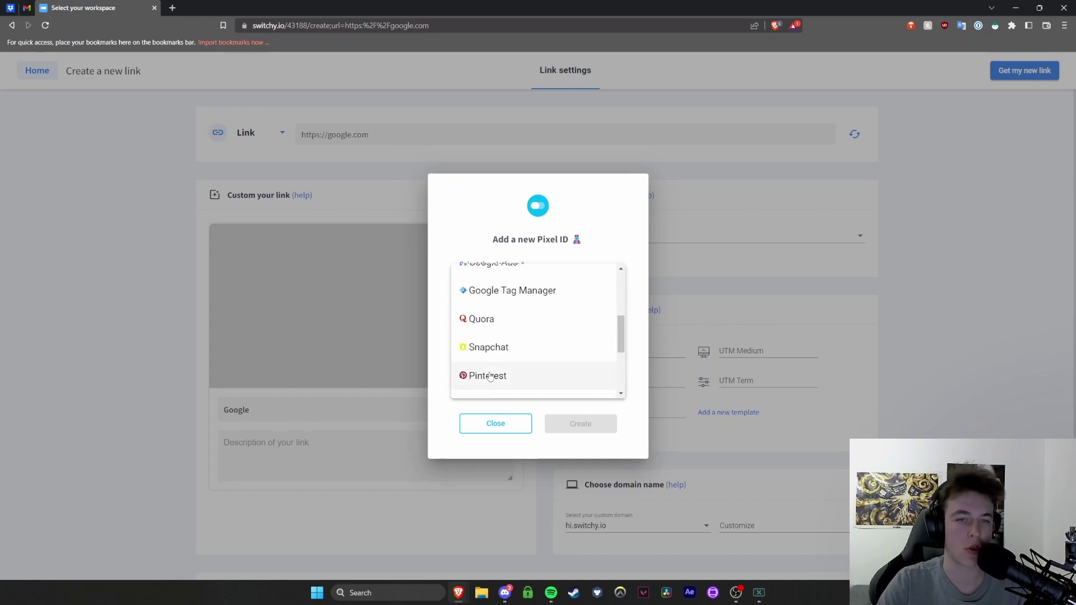
pyautogui.click(487, 375)
# Step: Set the new pixel's platform to TikTok and name it Pixel 1
pyautogui.click(510, 270)
pyautogui.scroll(-2, 490, 303)
pyautogui.scroll(2, 491, 302)
pyautogui.scroll(-2, 492, 304)
pyautogui.click(493, 304)
pyautogui.click(507, 330)
pyautogui.write('Pixel 1')
# Step: Open the help page on finding a pixel ID, then close the pixel form without creating the pixel
pyautogui.click(486, 389)
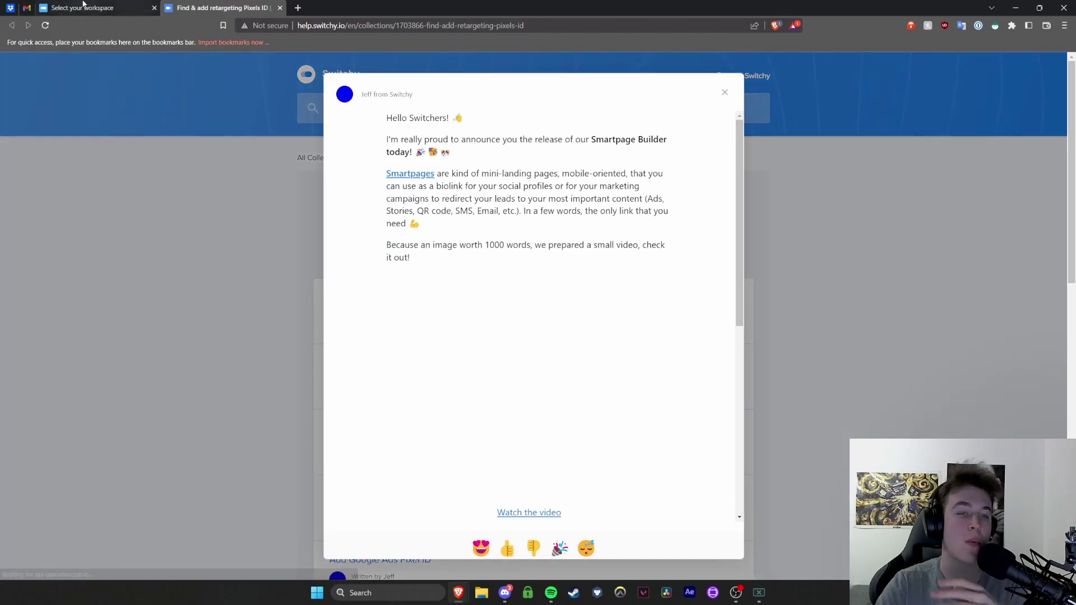
pyautogui.click(101, 4)
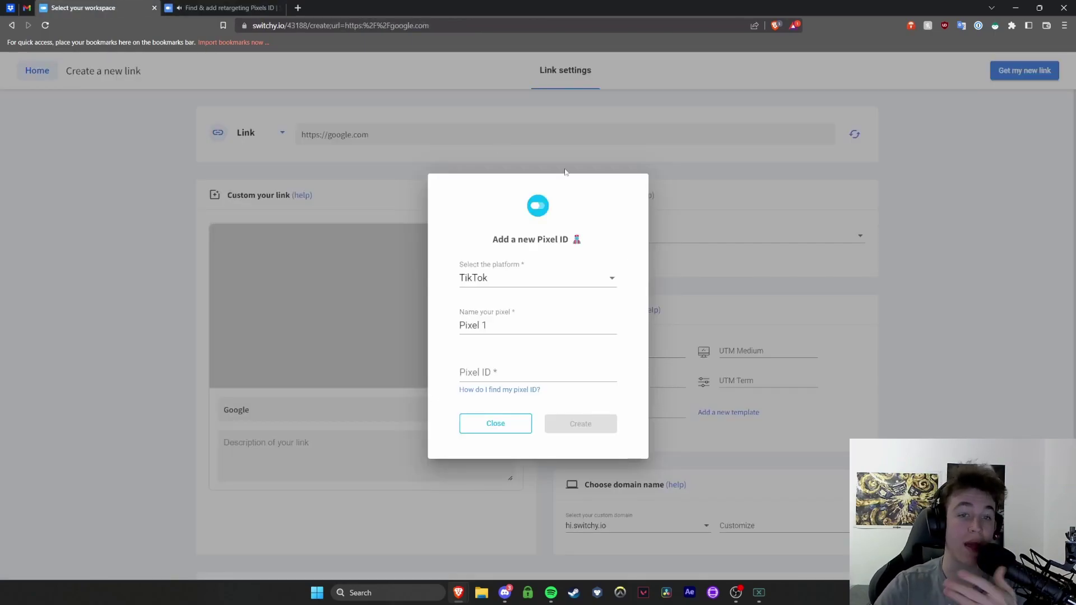
pyautogui.click(512, 430)
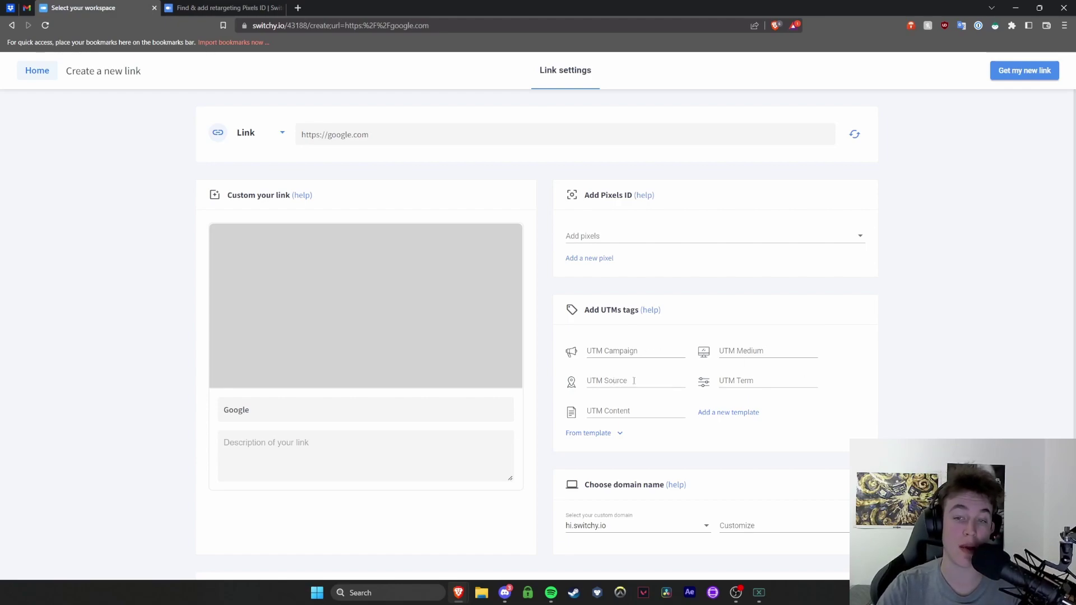
# Step: Examine the link's UTM tag fields and the available domain names and customization field
pyautogui.click(744, 353)
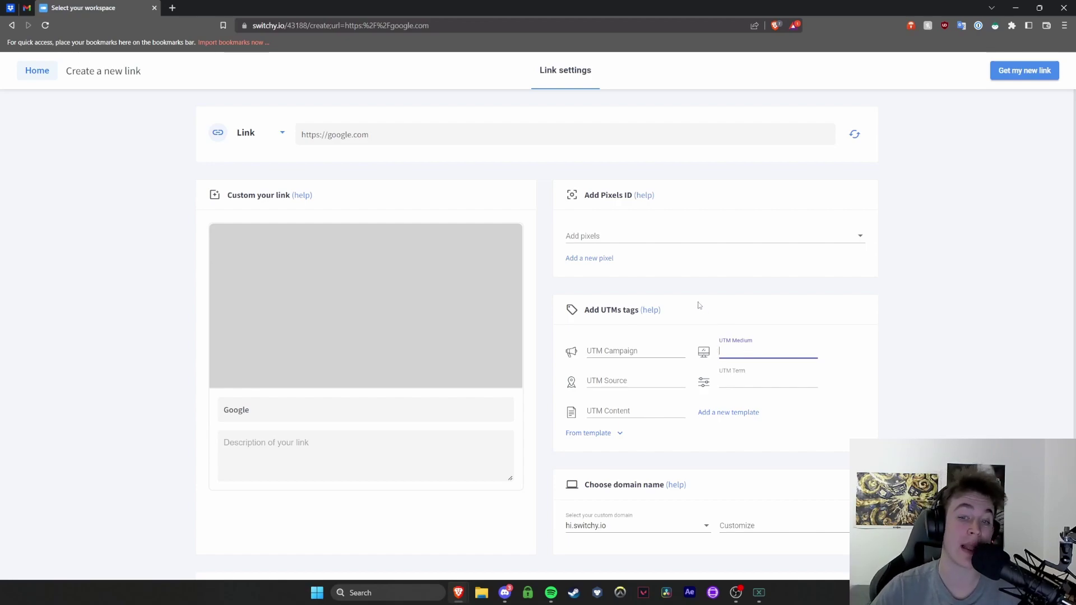
pyautogui.scroll(-3, 651, 292)
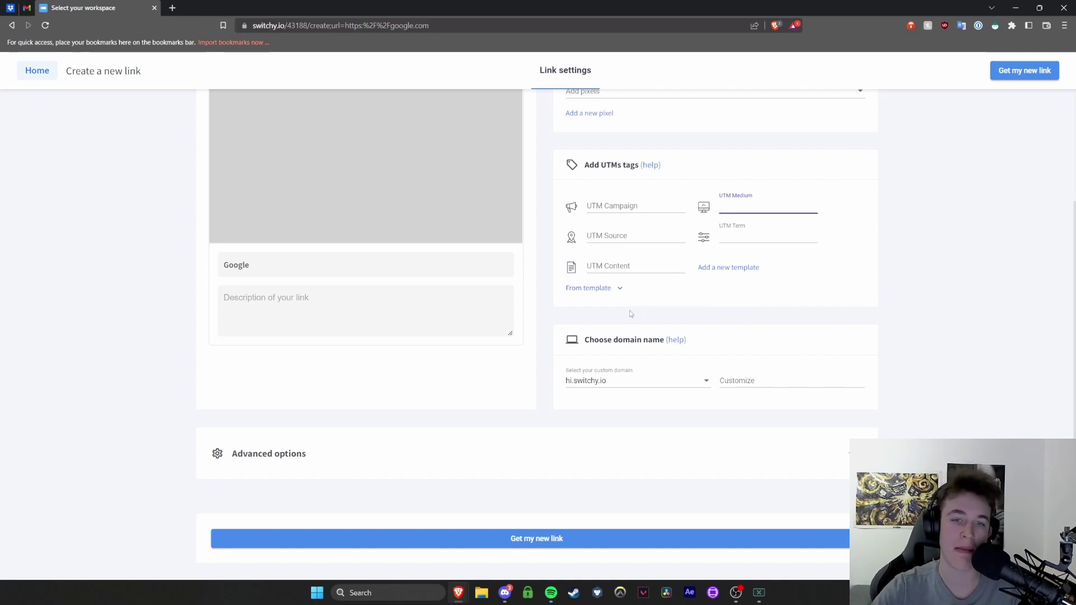
pyautogui.click(607, 382)
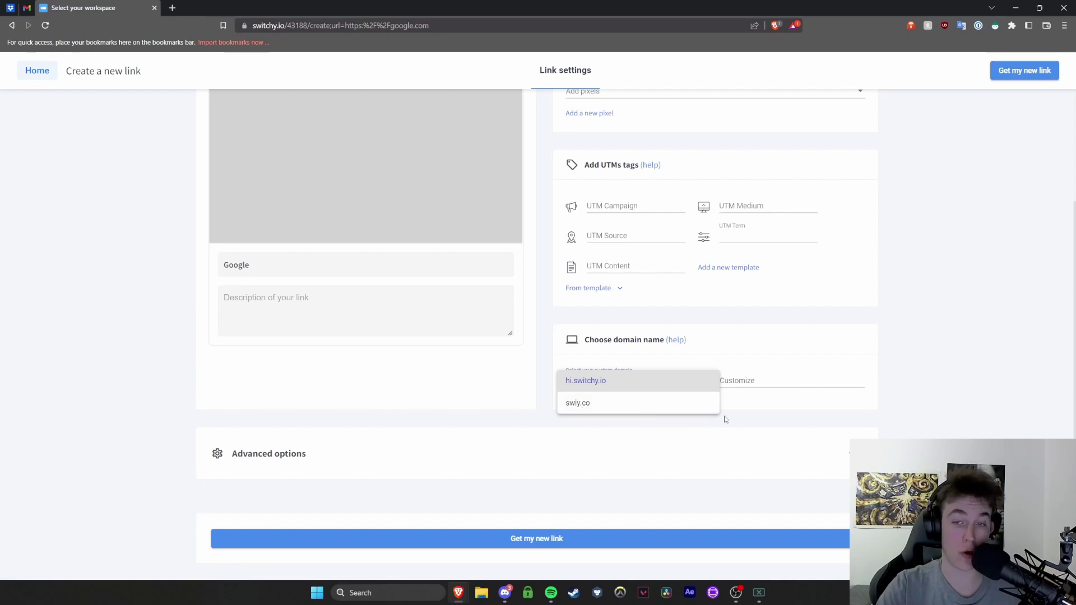
pyautogui.click(730, 384)
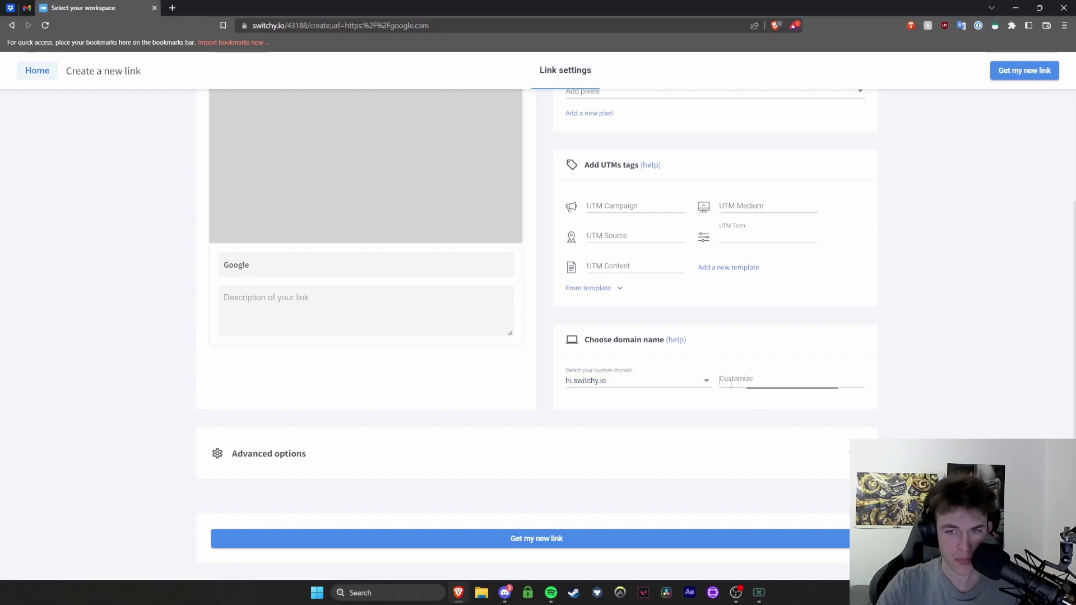
# Step: Expand the advanced options and examine the folder, notes and embed widget settings
pyautogui.click(315, 452)
pyautogui.scroll(-5, 314, 426)
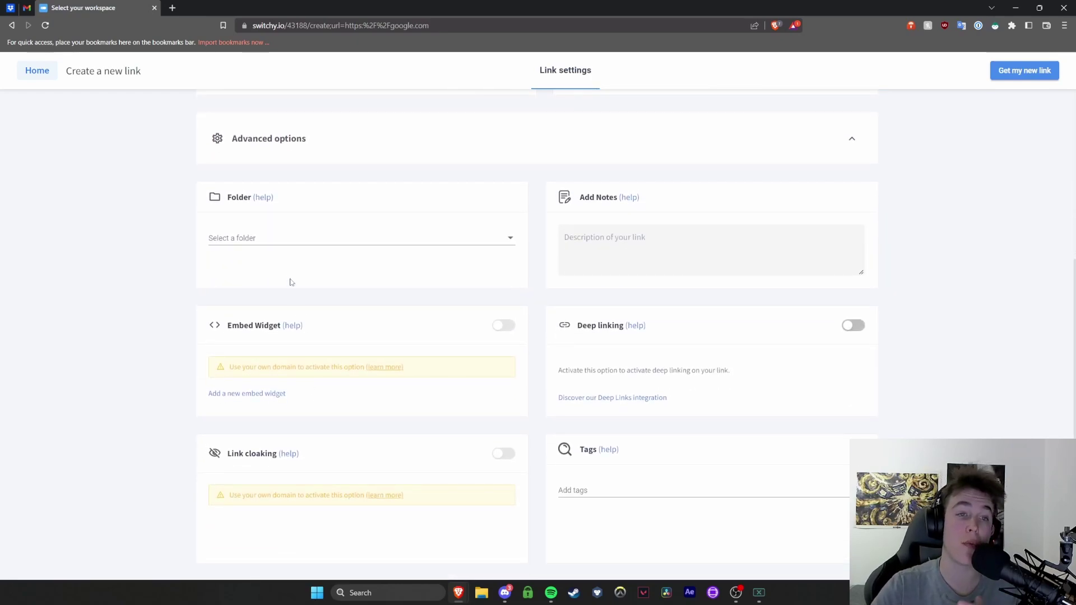
pyautogui.click(265, 238)
pyautogui.click(244, 238)
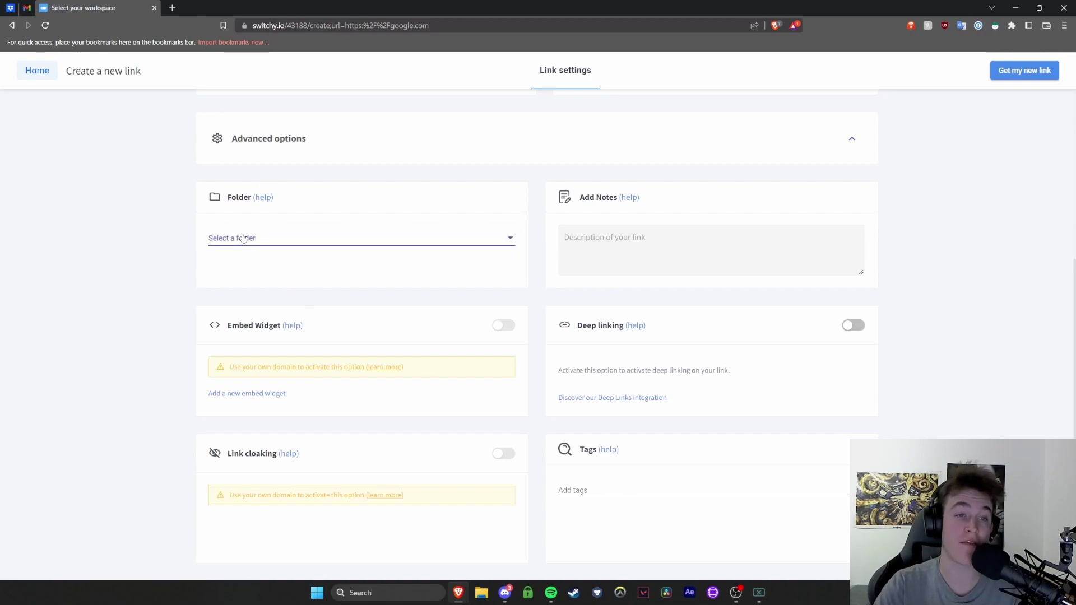
pyautogui.click(617, 235)
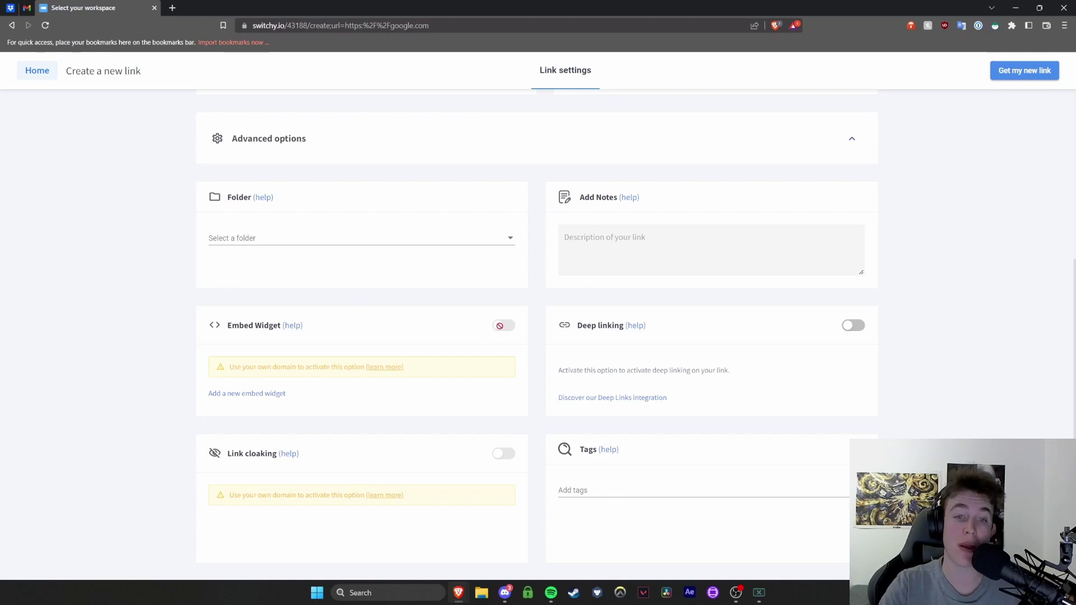
pyautogui.moveTo(246, 367); pyautogui.dragTo(349, 369)
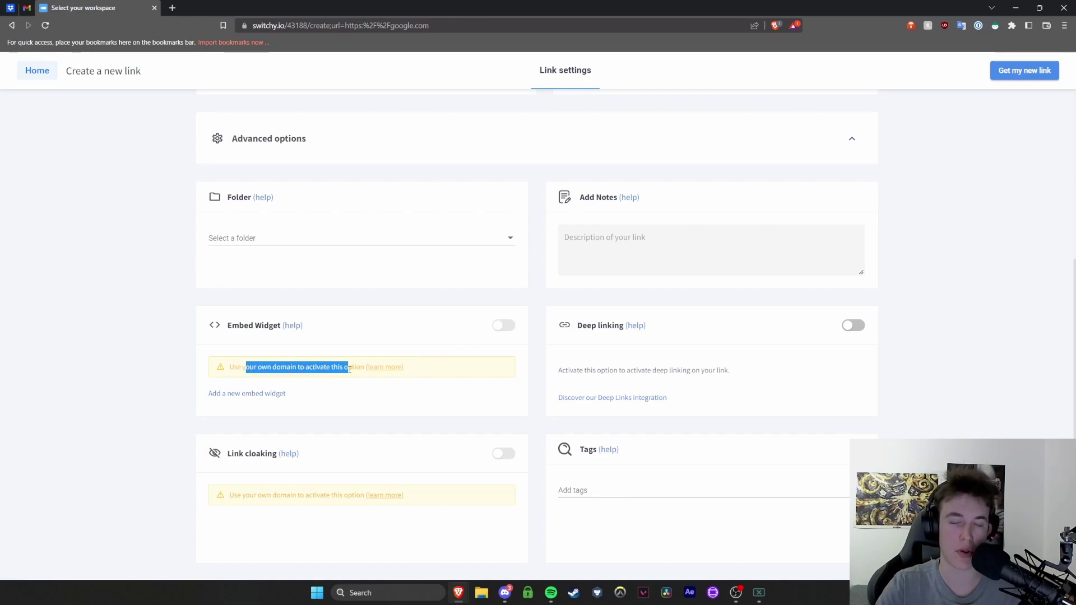
pyautogui.click(326, 368)
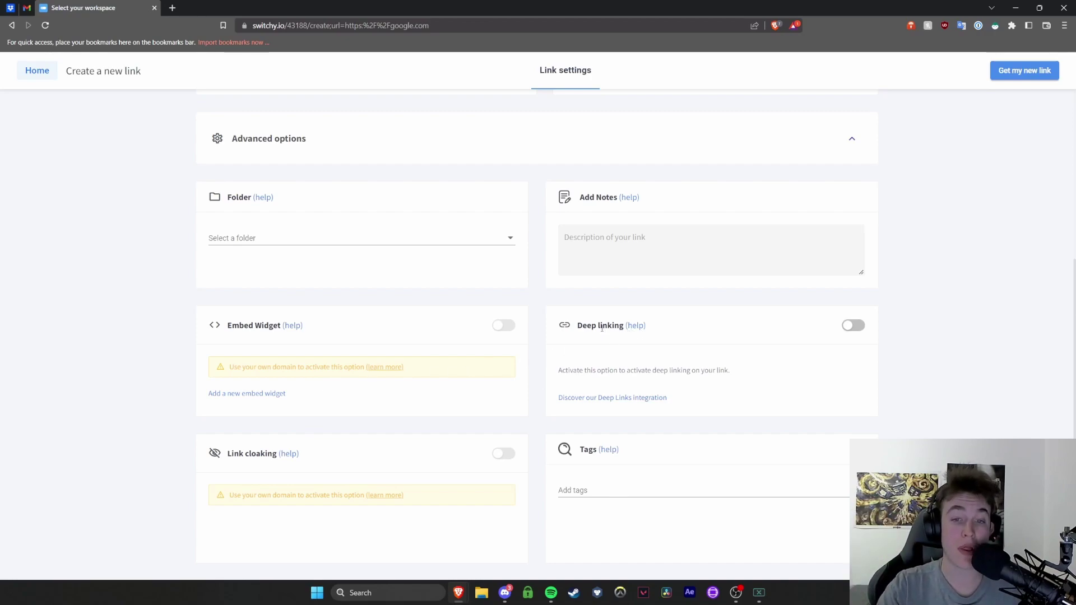
# Step: Read the deep linking description and try to activate deep linking for the link
pyautogui.scroll(-1, 602, 329)
pyautogui.moveTo(732, 322); pyautogui.dragTo(547, 322)
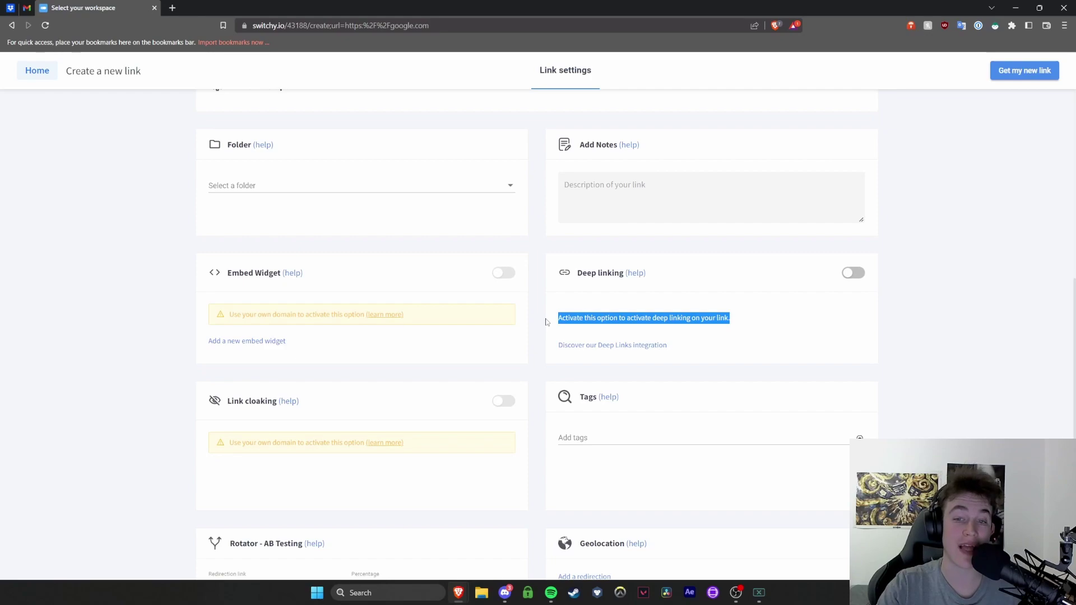
pyautogui.click(853, 273)
pyautogui.moveTo(632, 315); pyautogui.dragTo(720, 319)
pyautogui.click(840, 298)
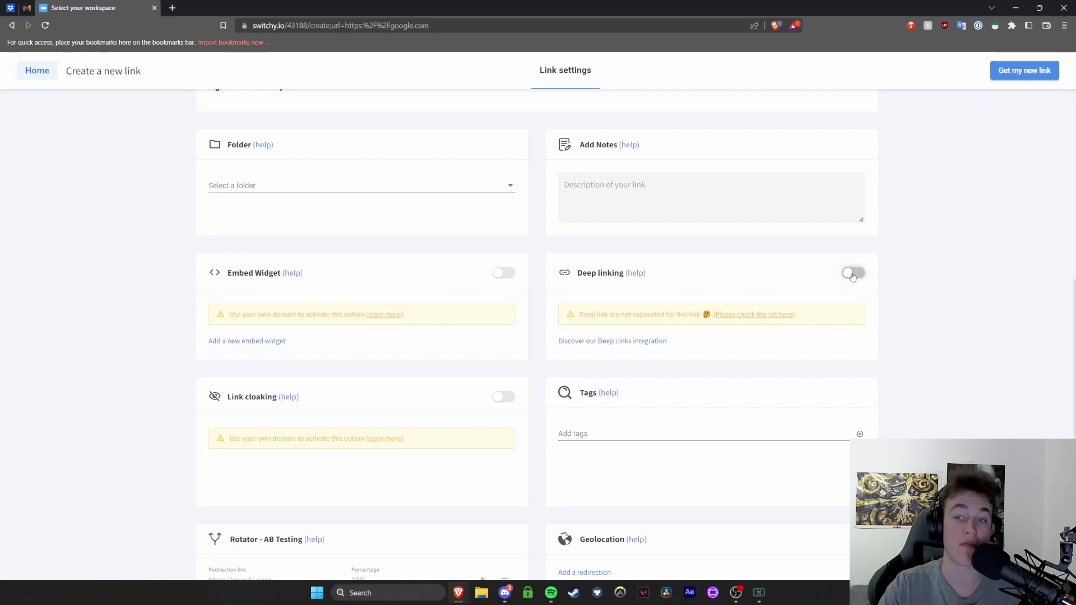
# Step: Review the link cloaking, tags, A/B testing rotator, geolocation and link expiration options
pyautogui.scroll(-5, 840, 277)
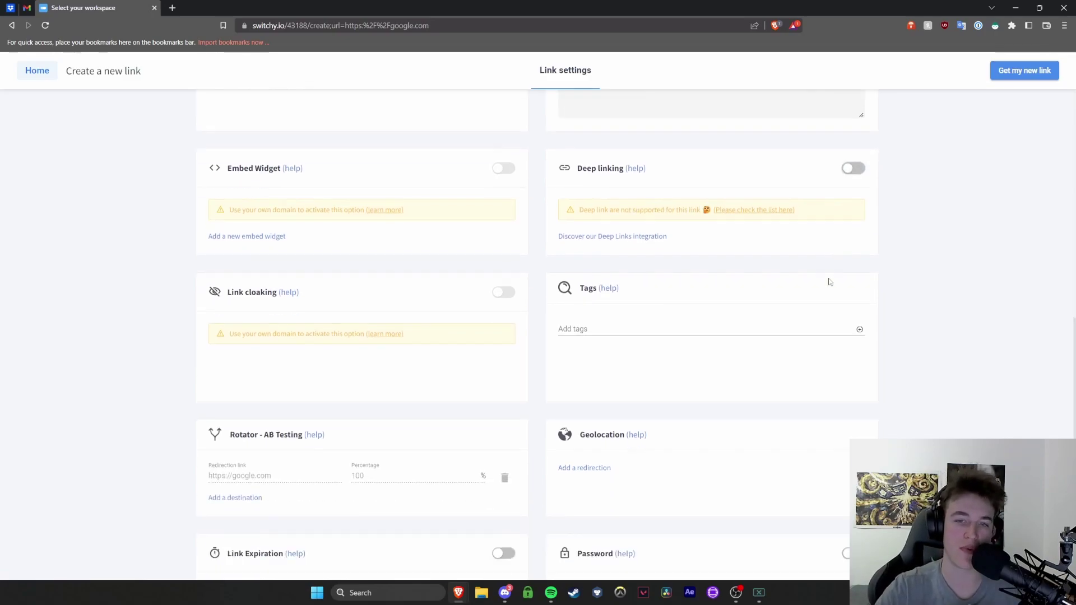
pyautogui.click(603, 169)
pyautogui.click(643, 298)
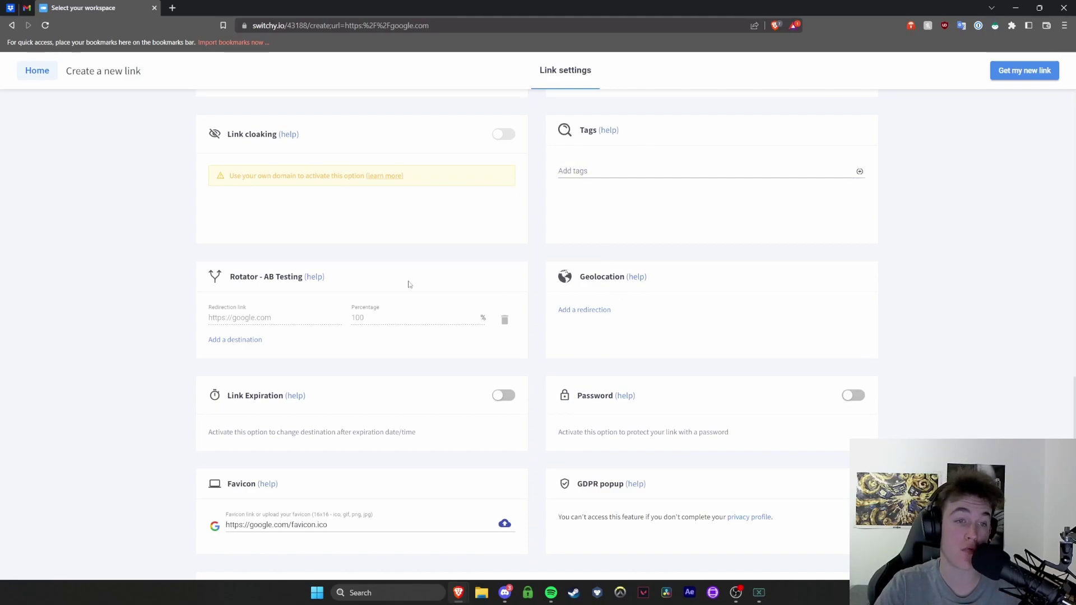
pyautogui.scroll(-1, 422, 281)
pyautogui.moveTo(223, 373); pyautogui.dragTo(383, 371)
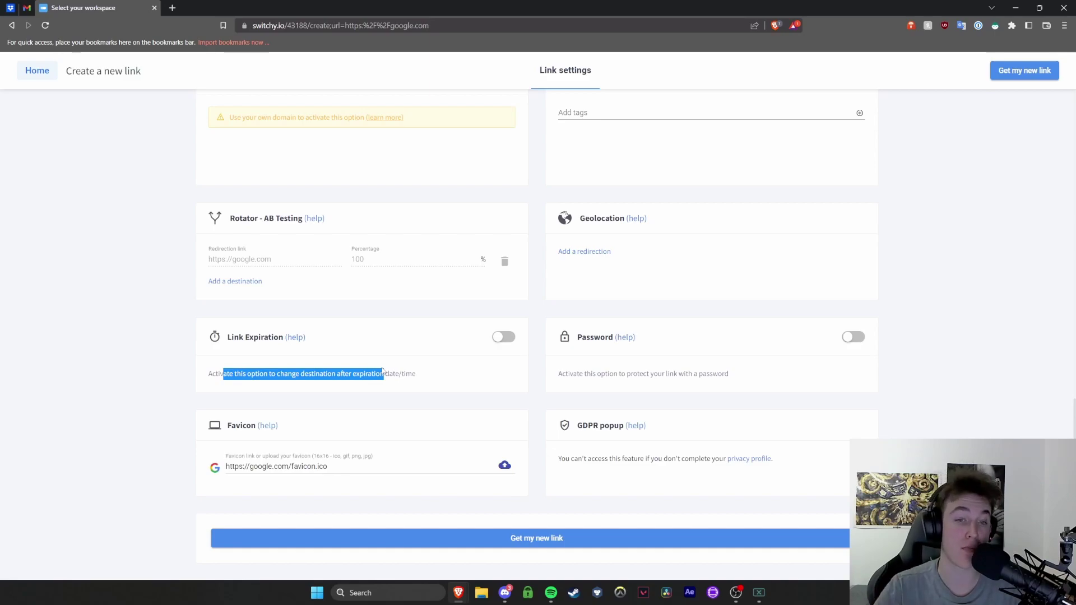
pyautogui.click(267, 339)
# Step: Turn on password protection for the link, and check the favicon and GDPR popup options
pyautogui.moveTo(730, 374); pyautogui.dragTo(558, 383)
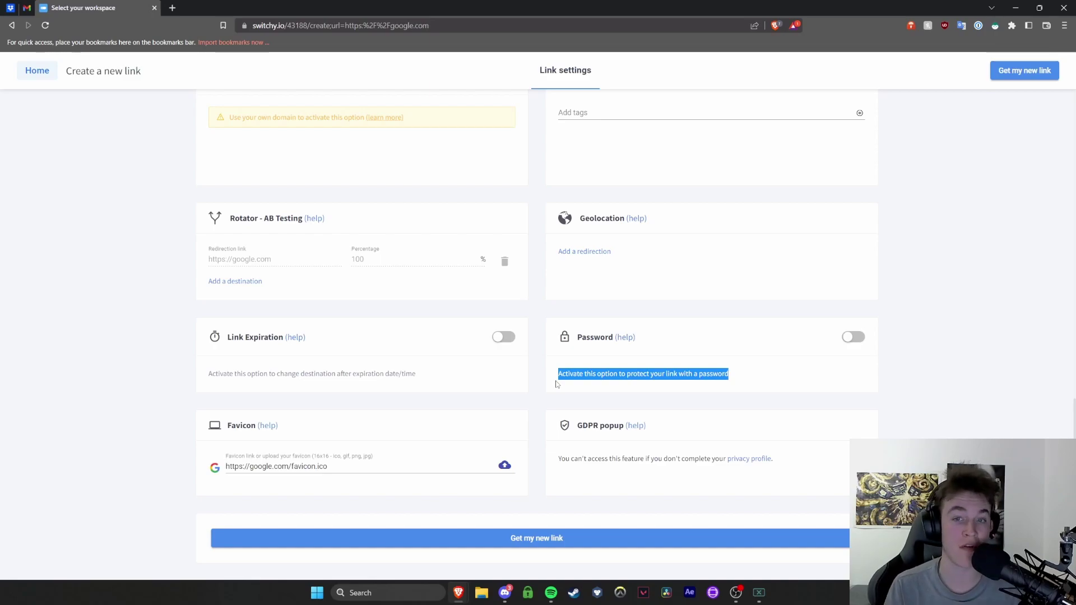
pyautogui.click(855, 338)
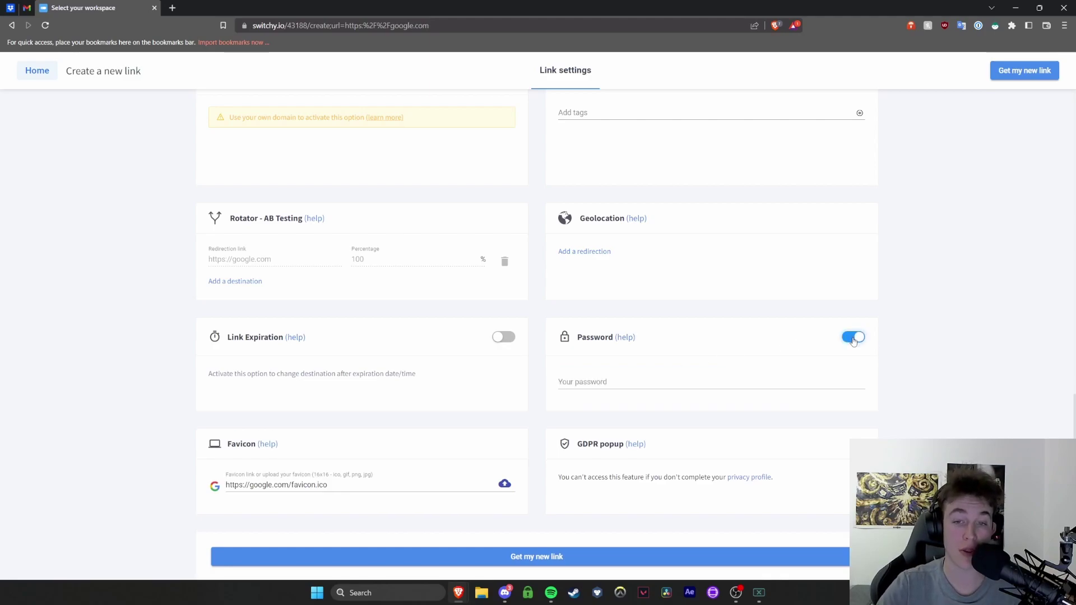
pyautogui.click(592, 385)
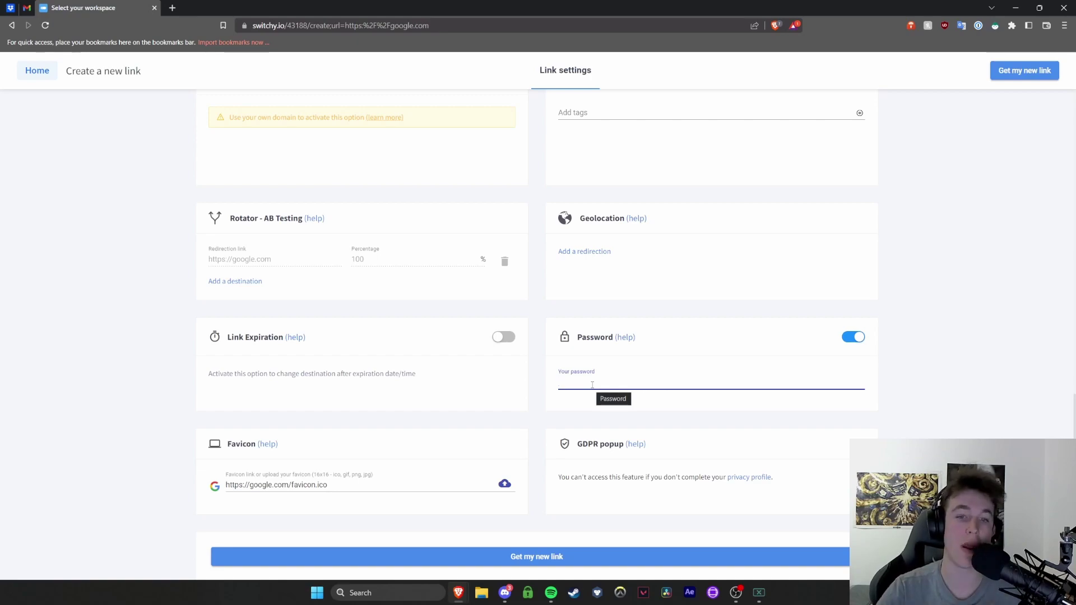
pyautogui.scroll(-1, 531, 399)
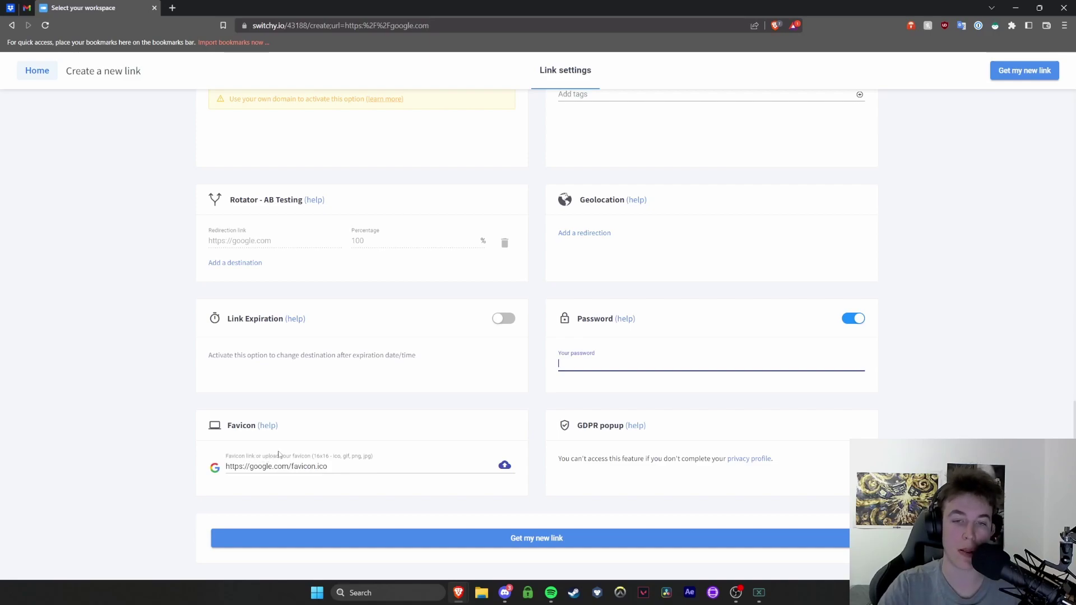
pyautogui.moveTo(561, 458); pyautogui.dragTo(802, 458)
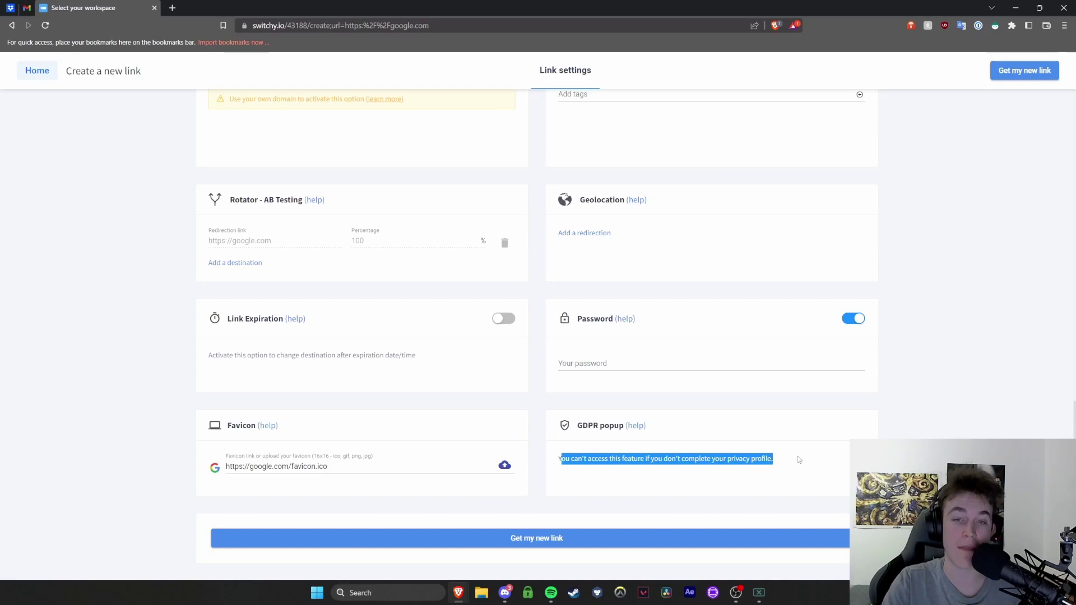
pyautogui.click(797, 458)
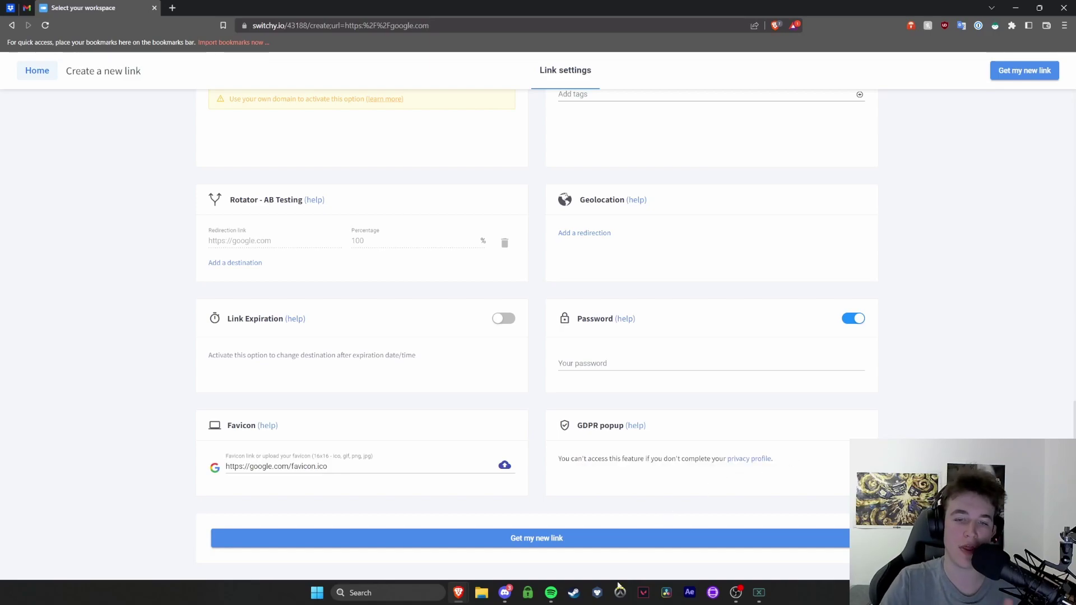
# Step: Try to generate the new link and proceed to the subscription offer
pyautogui.click(556, 540)
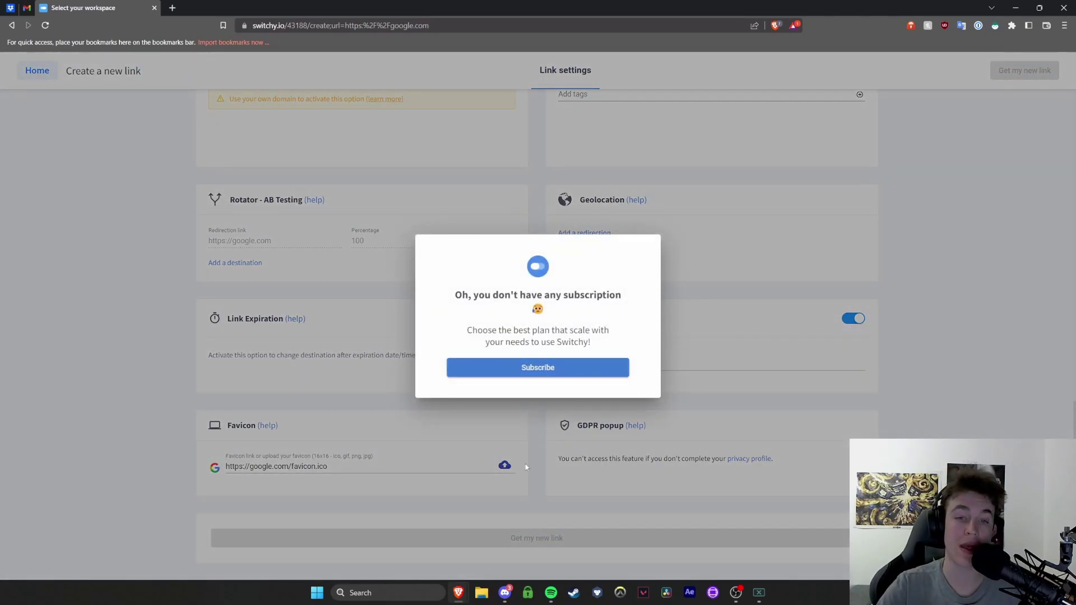
pyautogui.click(552, 370)
pyautogui.scroll(15, 462, 402)
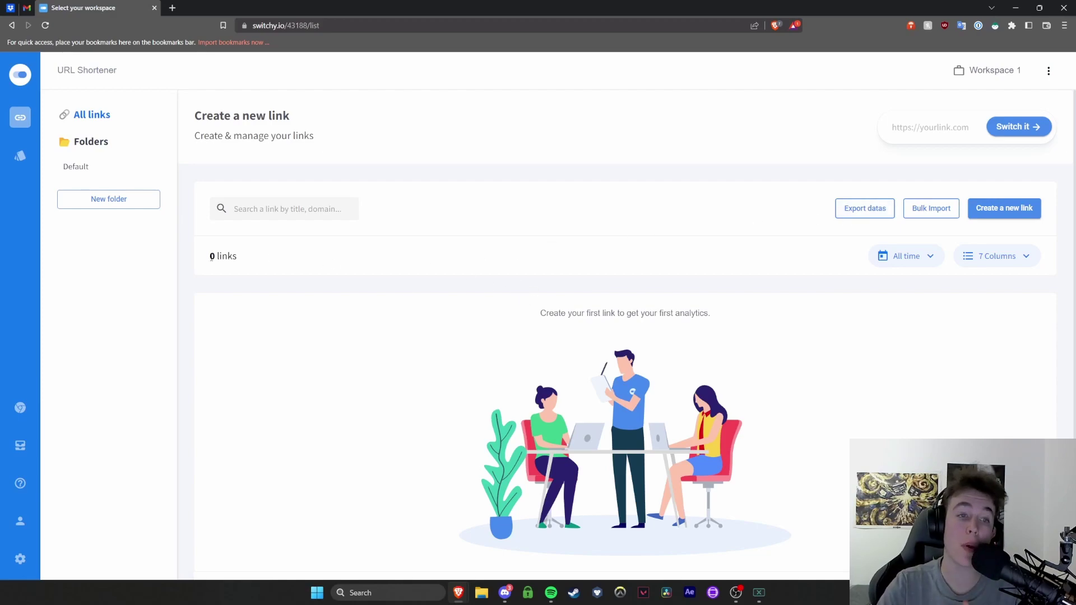
# Step: Examine the links list's link count and its date, tag and domain filters
pyautogui.moveTo(210, 261); pyautogui.dragTo(257, 262)
pyautogui.click(628, 312)
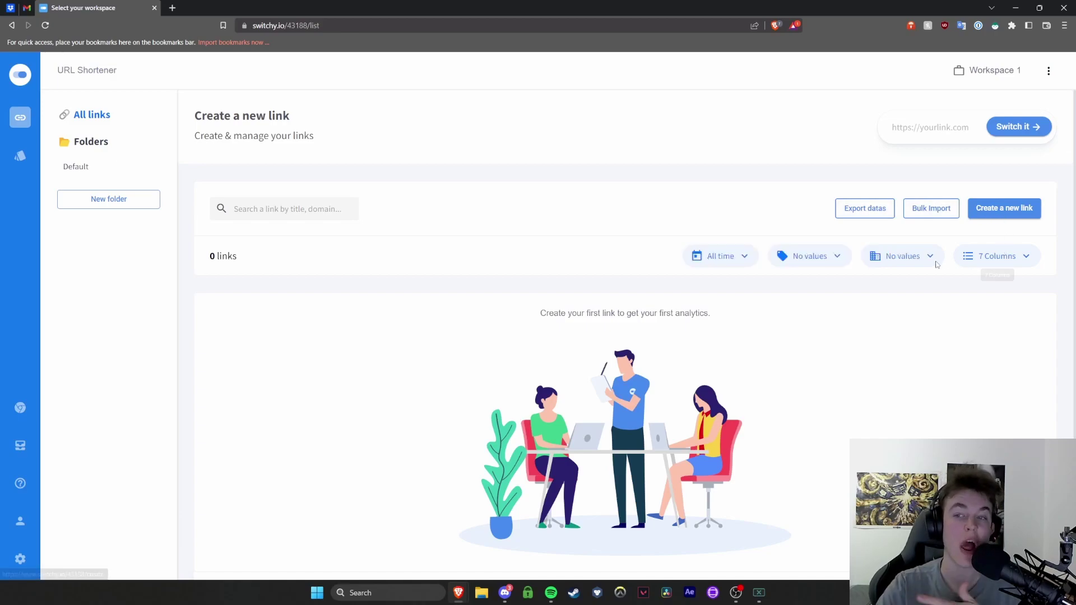
pyautogui.click(745, 259)
pyautogui.click(817, 264)
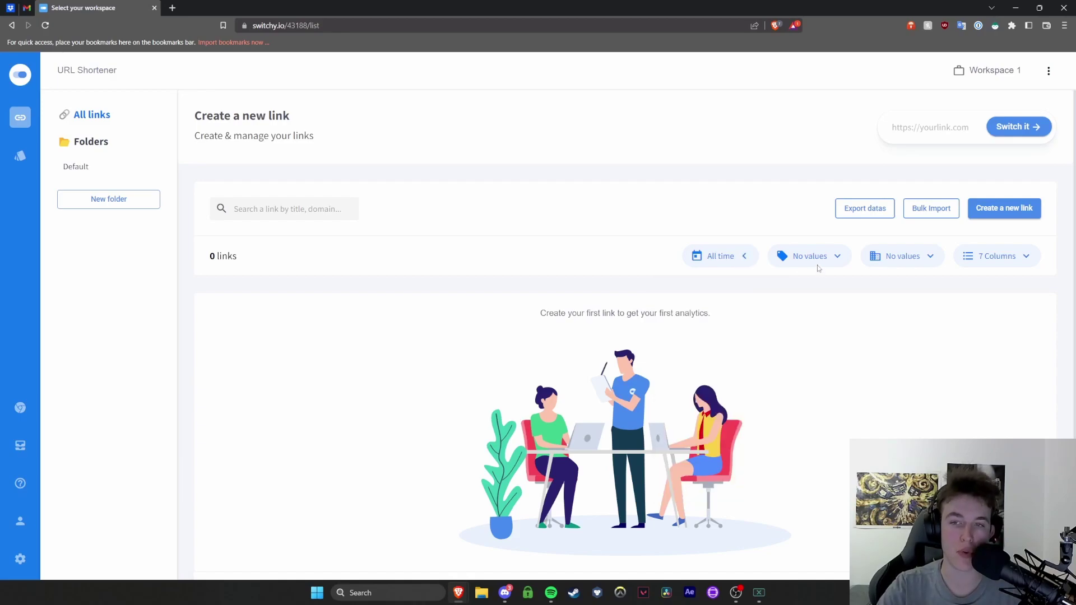
pyautogui.click(921, 261)
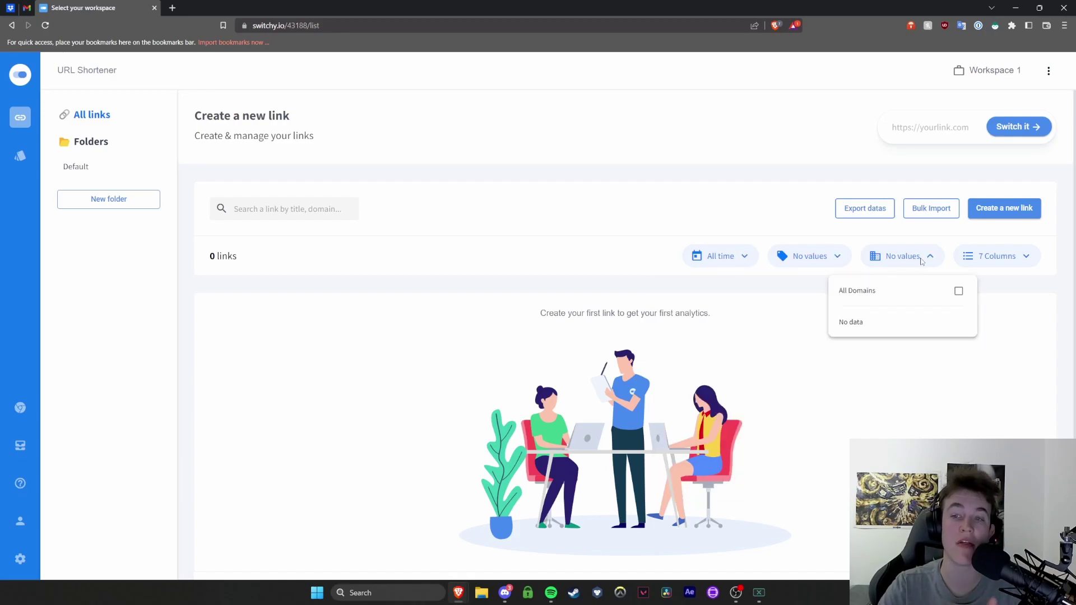
# Step: Check which columns can be shown in the links list
pyautogui.click(1015, 260)
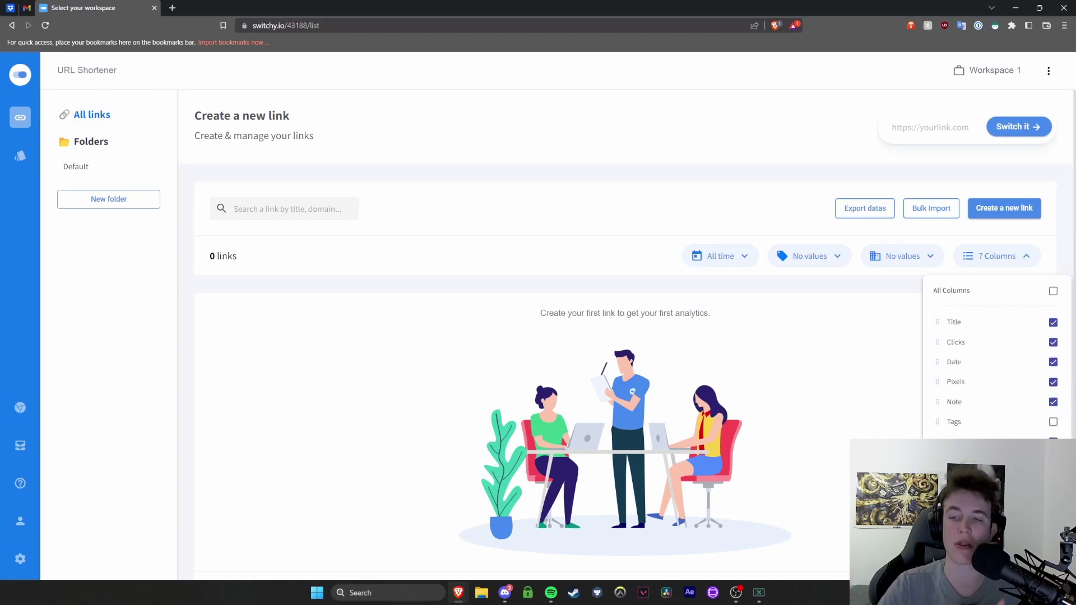
pyautogui.click(377, 377)
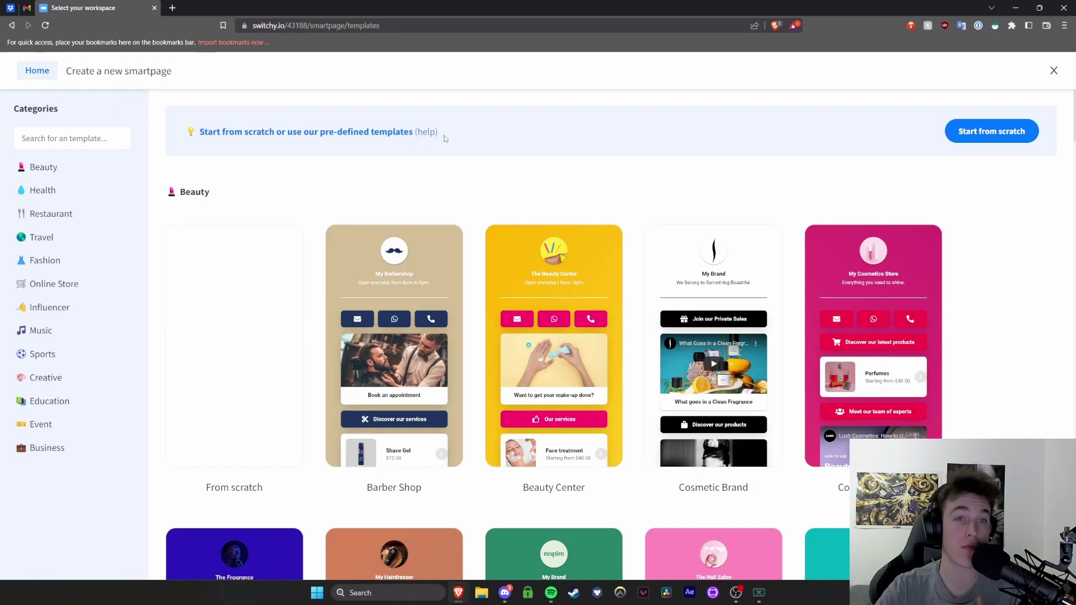
# Step: Browse the Beauty smartpage templates and start a new smartpage from the Fragrance Brand template
pyautogui.scroll(-6, 973, 136)
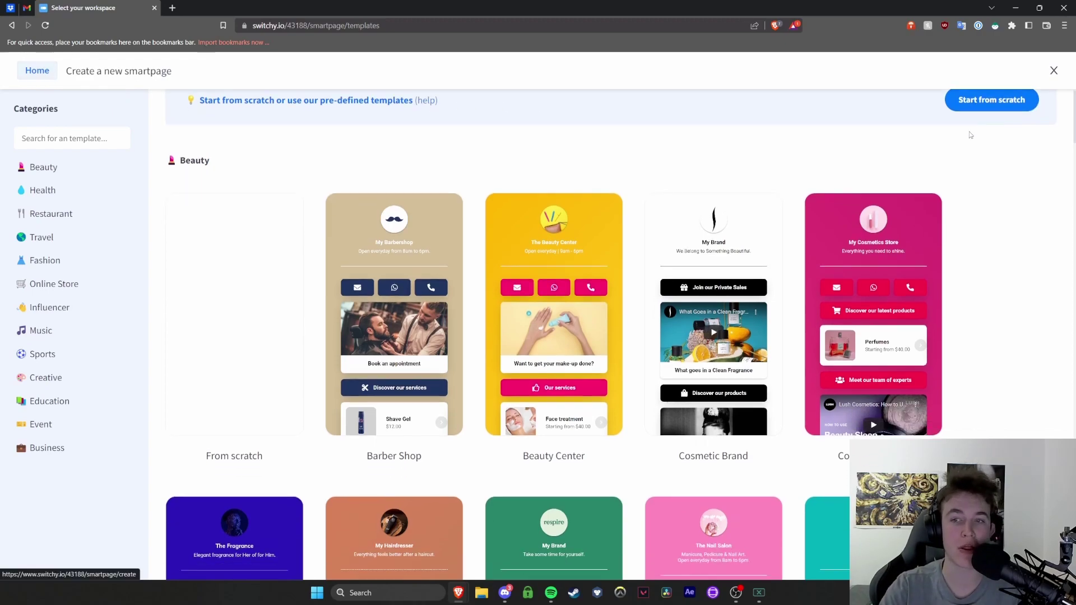
pyautogui.scroll(-2, 868, 172)
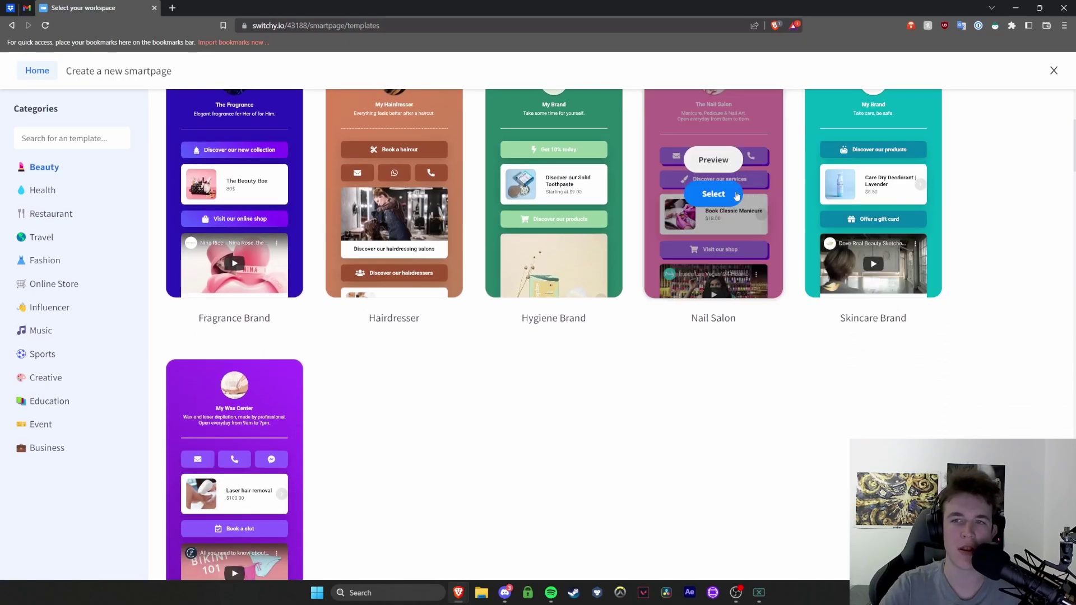
pyautogui.scroll(4, 638, 206)
pyautogui.scroll(1, 595, 185)
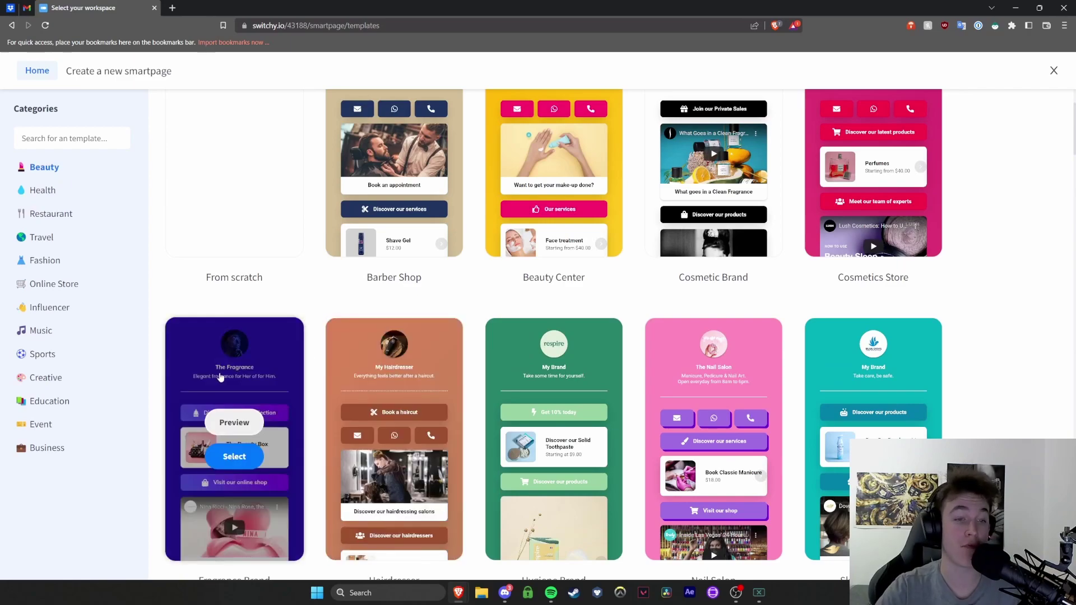
pyautogui.click(233, 457)
pyautogui.scroll(-1, 439, 194)
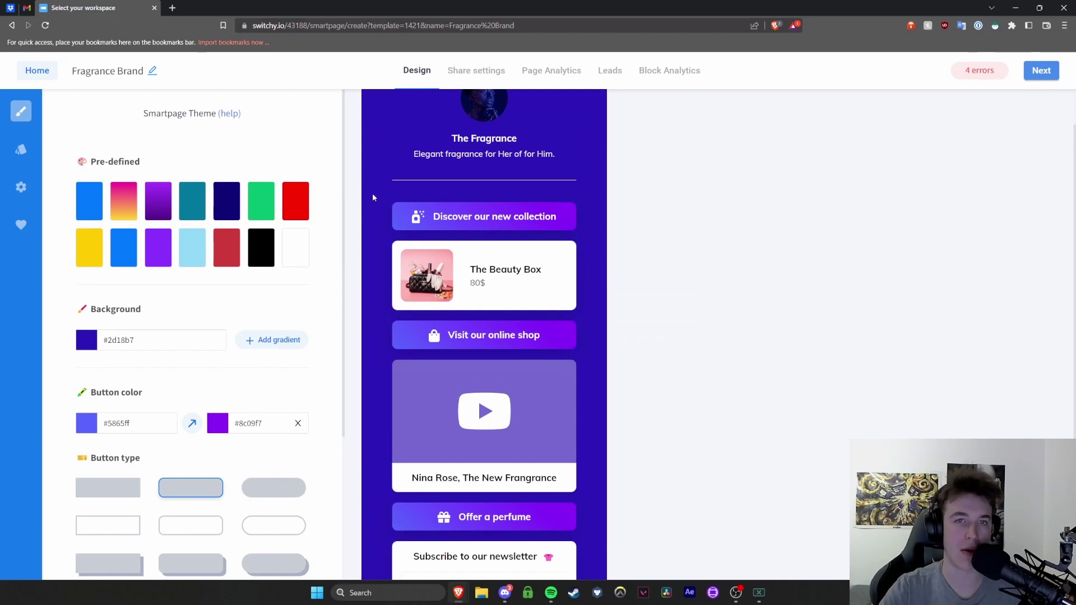
# Step: Try several predefined smartpage themes and apply the purple gradient with background colors #4e0f87 and #a834ff
pyautogui.click(125, 209)
pyautogui.click(158, 207)
pyautogui.click(128, 209)
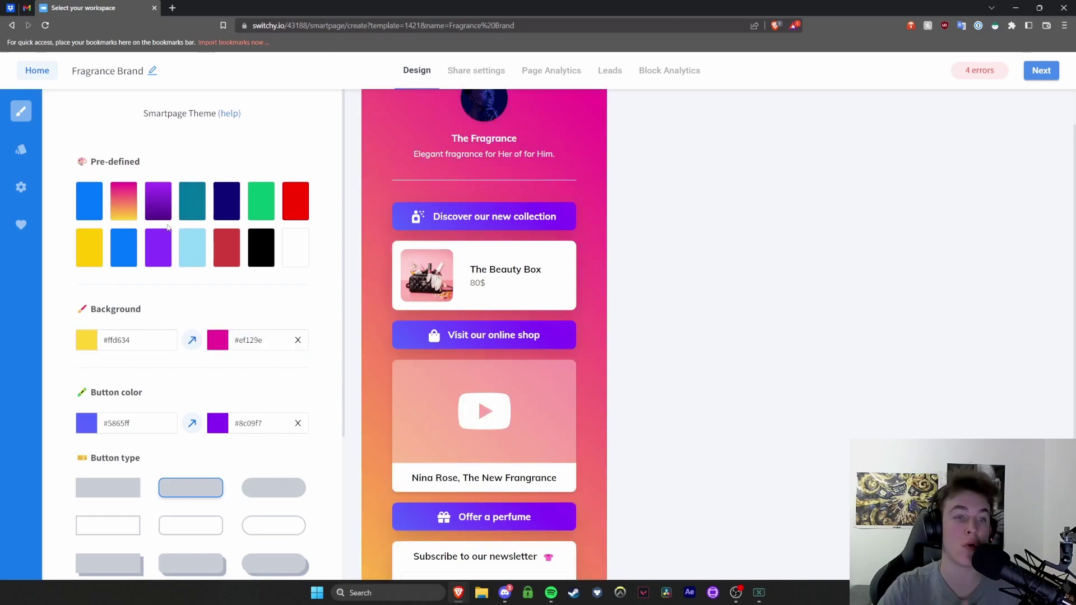
pyautogui.click(234, 256)
pyautogui.click(266, 255)
pyautogui.click(127, 209)
pyautogui.click(161, 209)
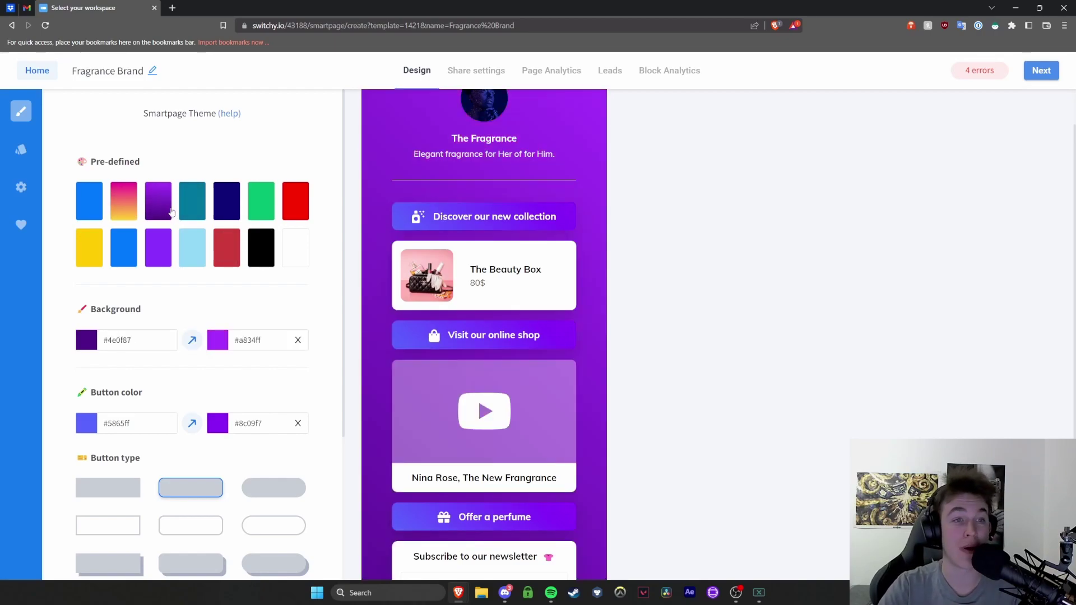
# Step: Try the pill-shaped button styles and set the smartpage's button type to the filled, fully rounded one without a shadow
pyautogui.scroll(-4, 208, 228)
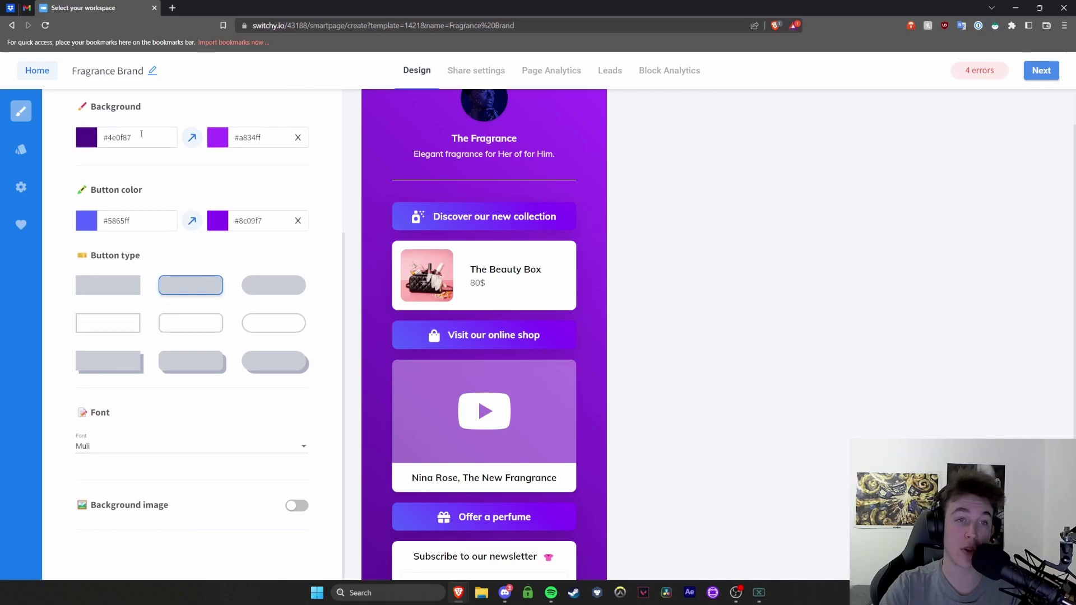
pyautogui.scroll(4, 172, 161)
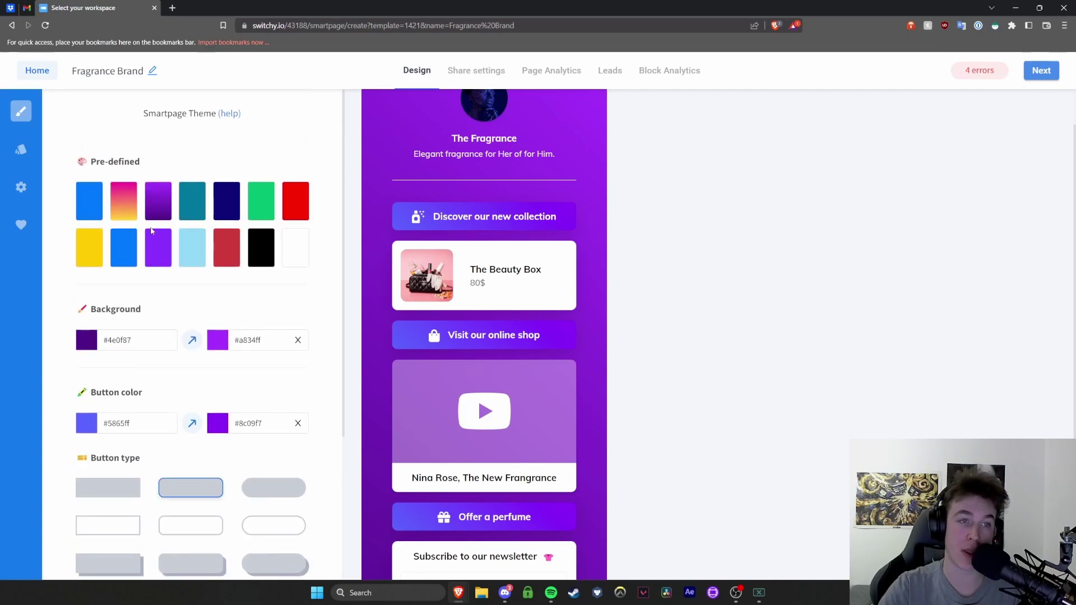
pyautogui.scroll(-4, 258, 241)
pyautogui.click(269, 286)
pyautogui.click(283, 363)
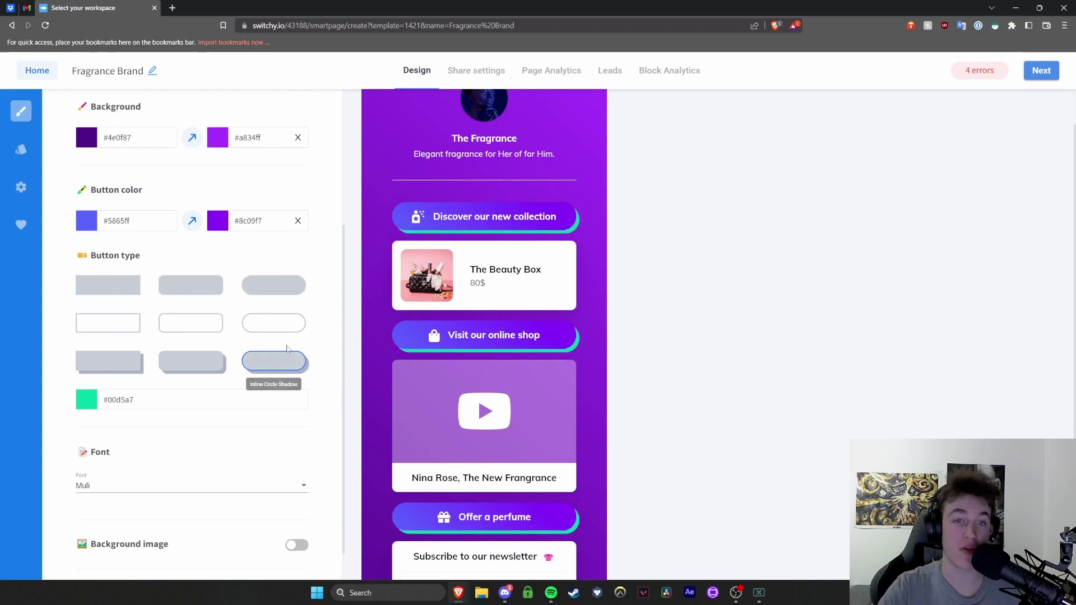
pyautogui.click(293, 324)
pyautogui.click(280, 288)
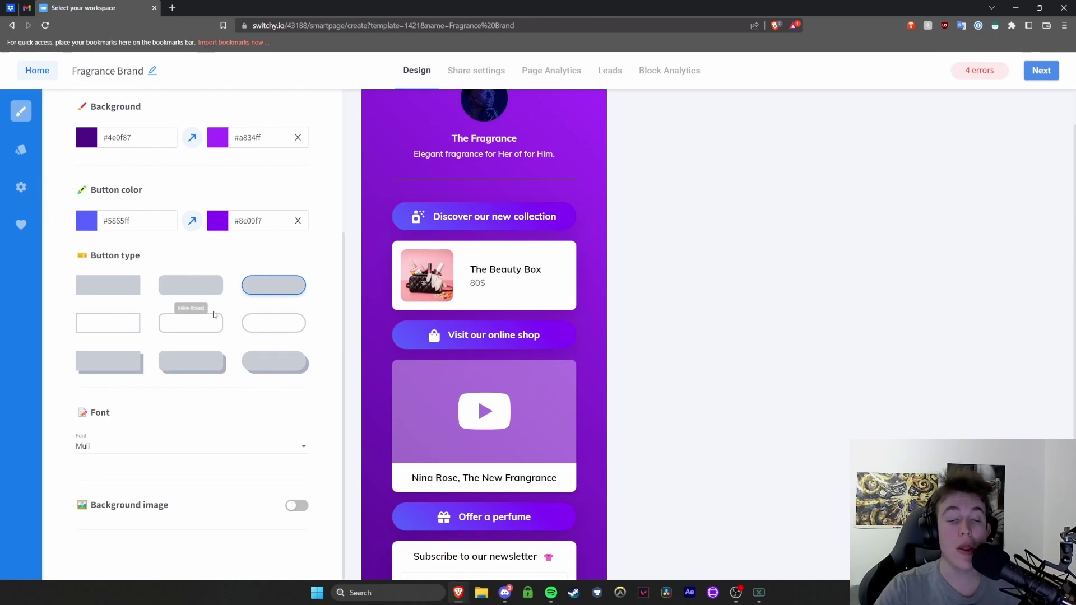
# Step: Look through the fonts available for the smartpage
pyautogui.click(213, 446)
pyautogui.scroll(5, 271, 470)
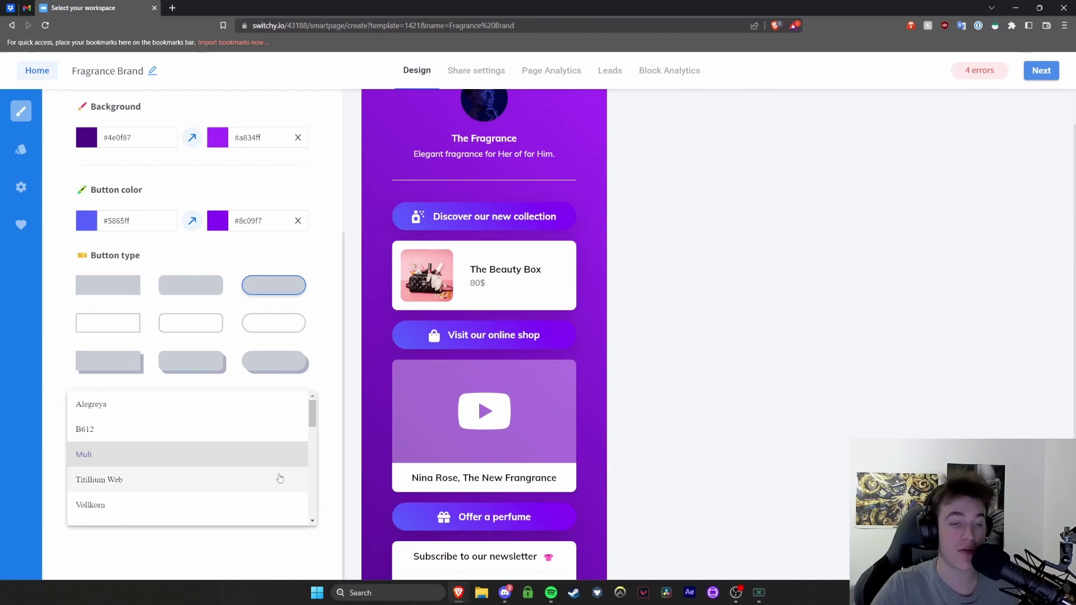
pyautogui.click(55, 469)
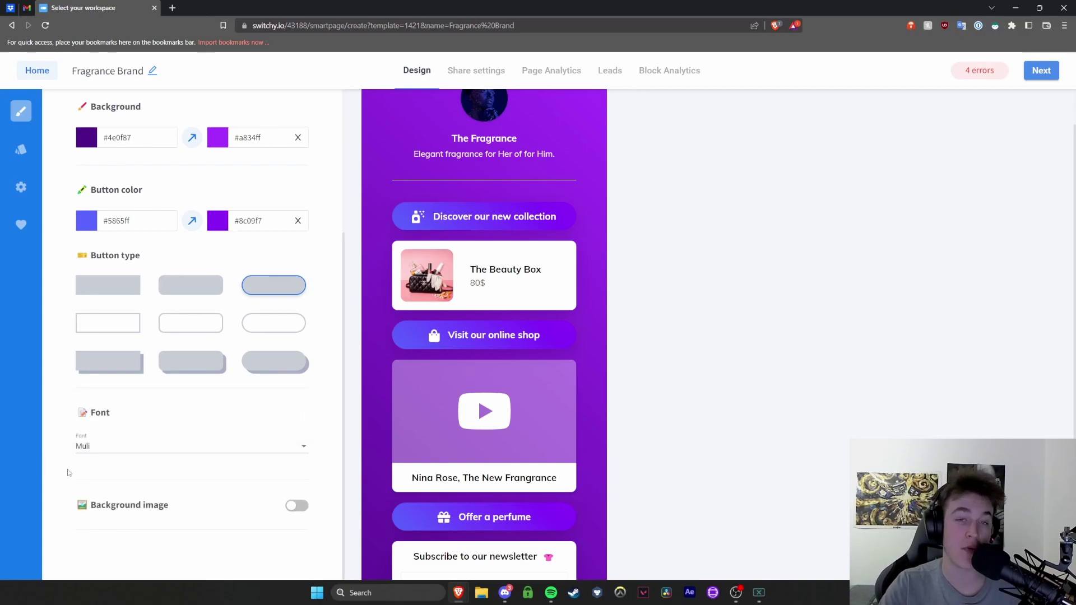
# Step: Review the block types available for the smartpage, its existing blocks, and the header and body code settings
pyautogui.click(22, 157)
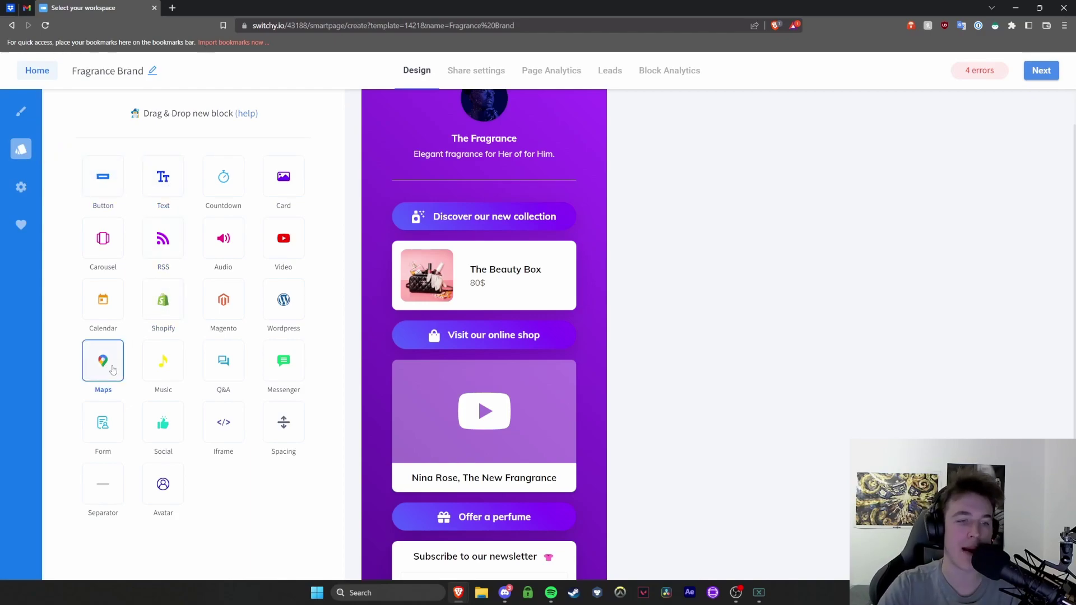
pyautogui.scroll(-3, 533, 308)
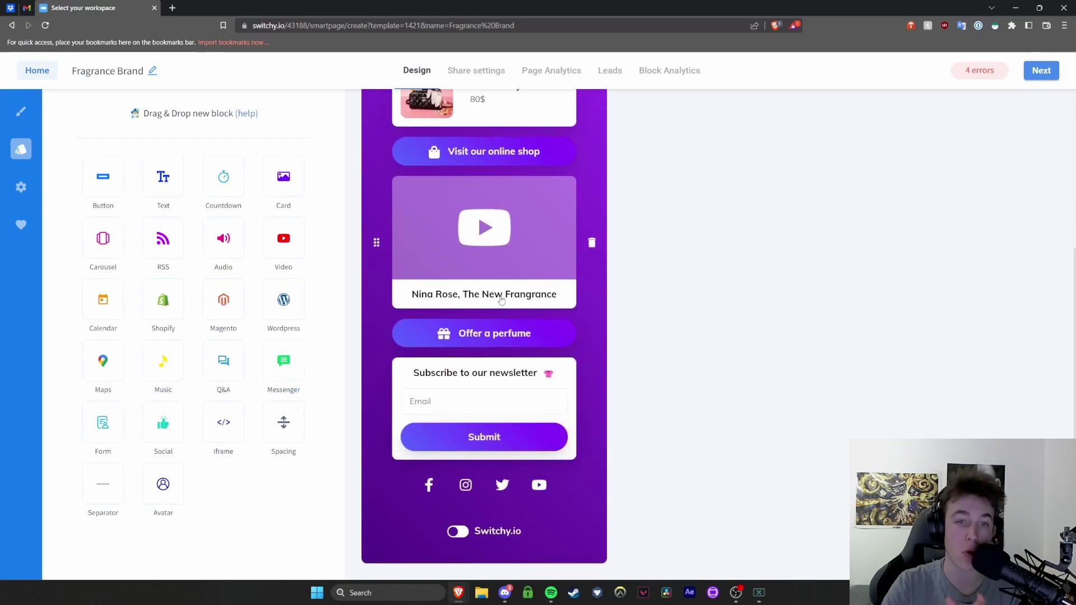
pyautogui.scroll(1, 501, 301)
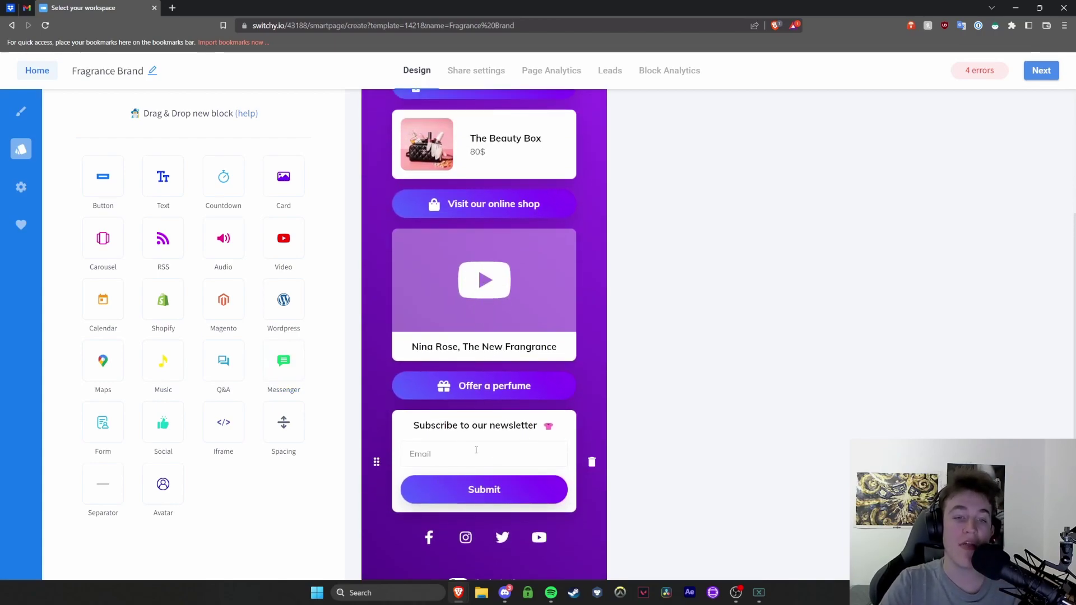
pyautogui.scroll(3, 477, 466)
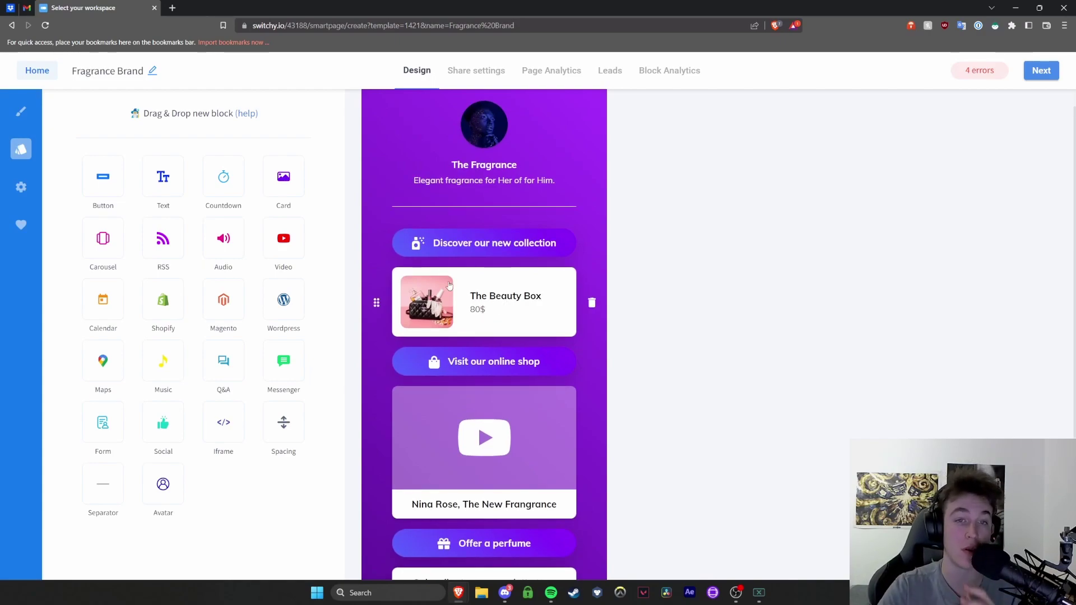
pyautogui.click(22, 188)
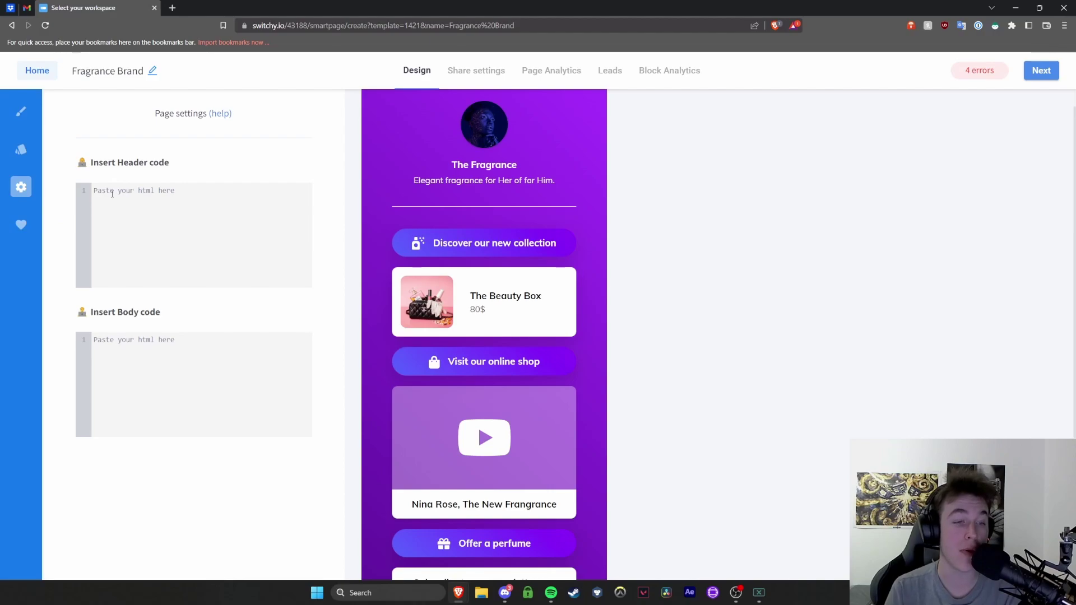
pyautogui.click(131, 192)
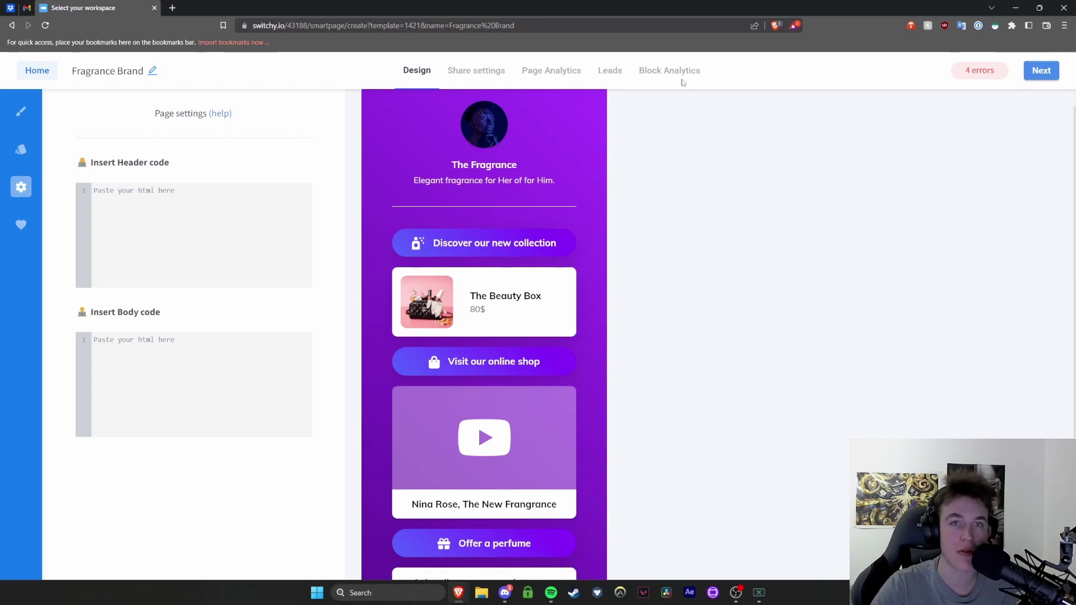
# Step: Review the smartpage's block errors and inspect the link field of the "Discover our new collection" button block
pyautogui.click(1005, 68)
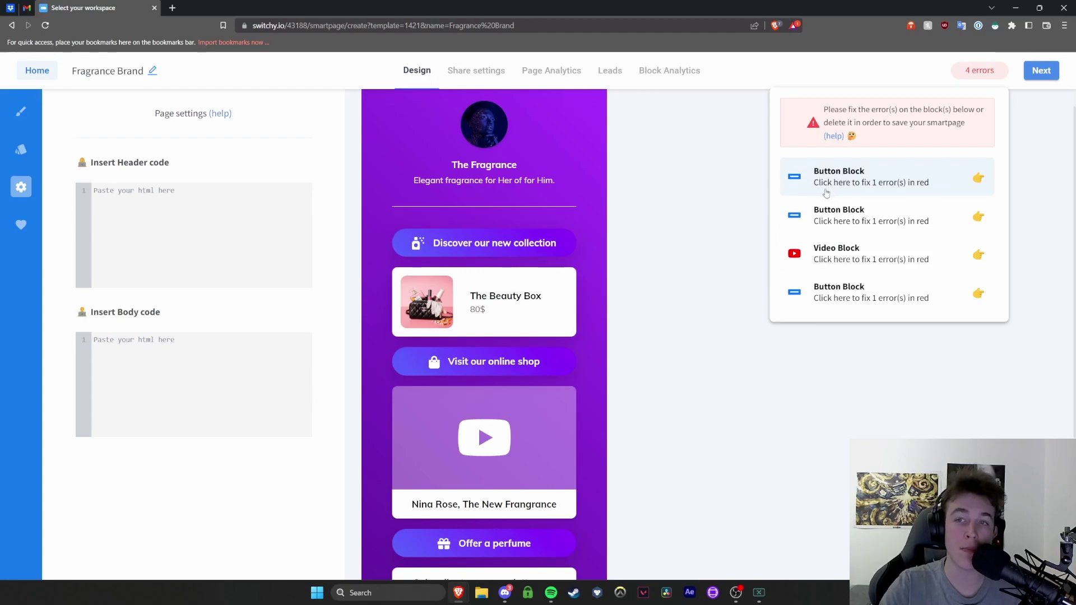
pyautogui.click(868, 189)
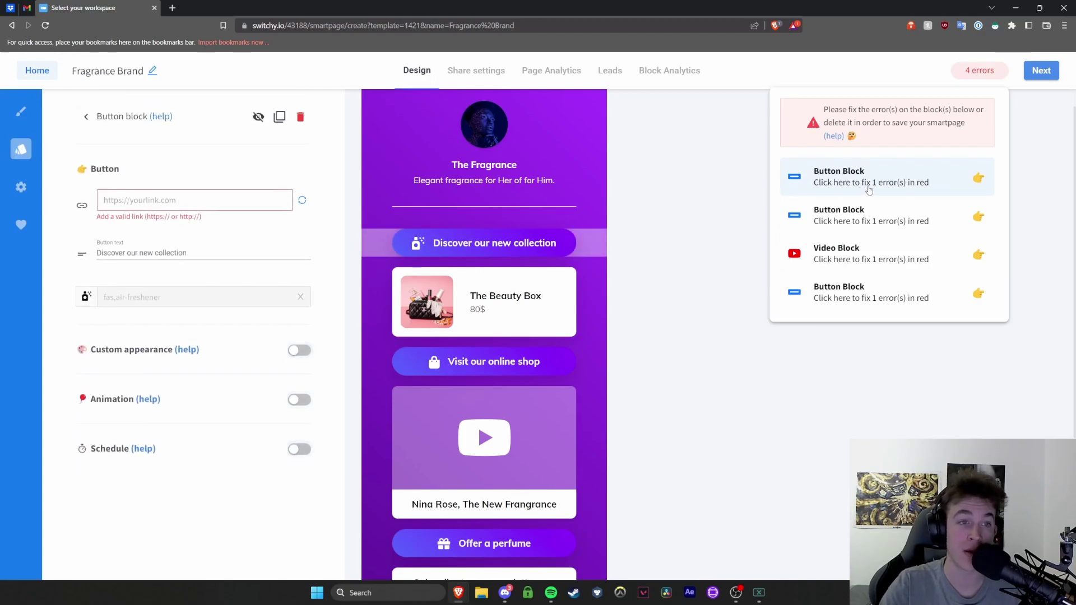
pyautogui.click(186, 200)
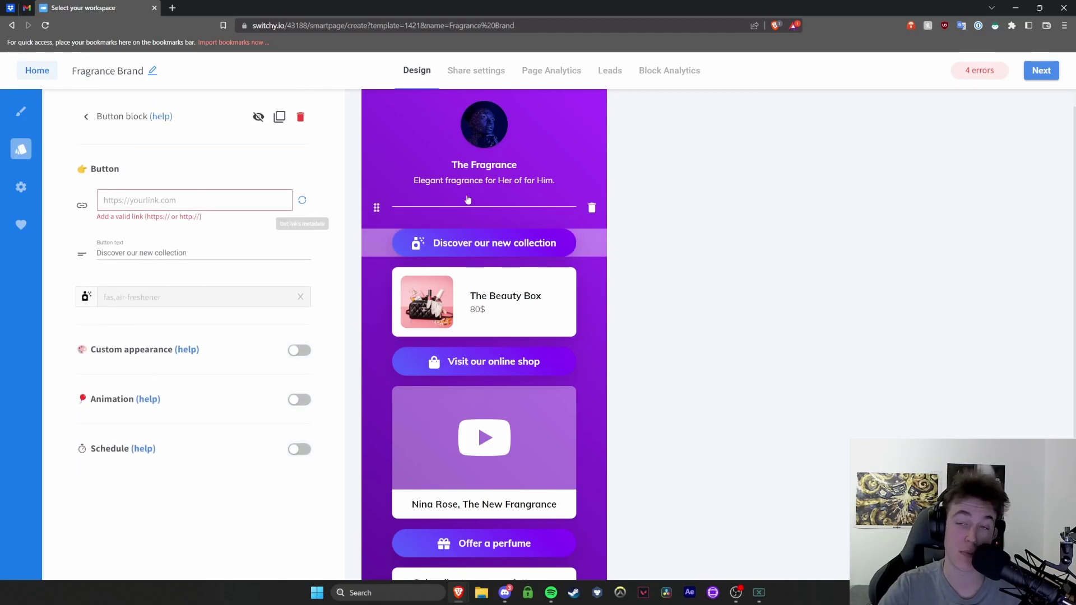
pyautogui.scroll(-3, 504, 314)
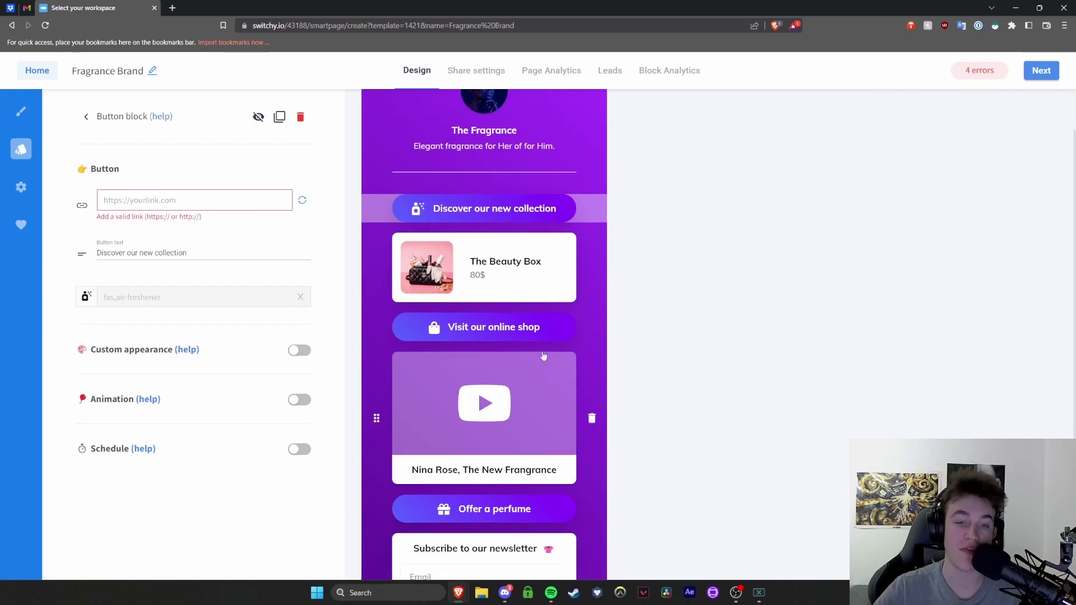
pyautogui.click(515, 291)
pyautogui.click(212, 271)
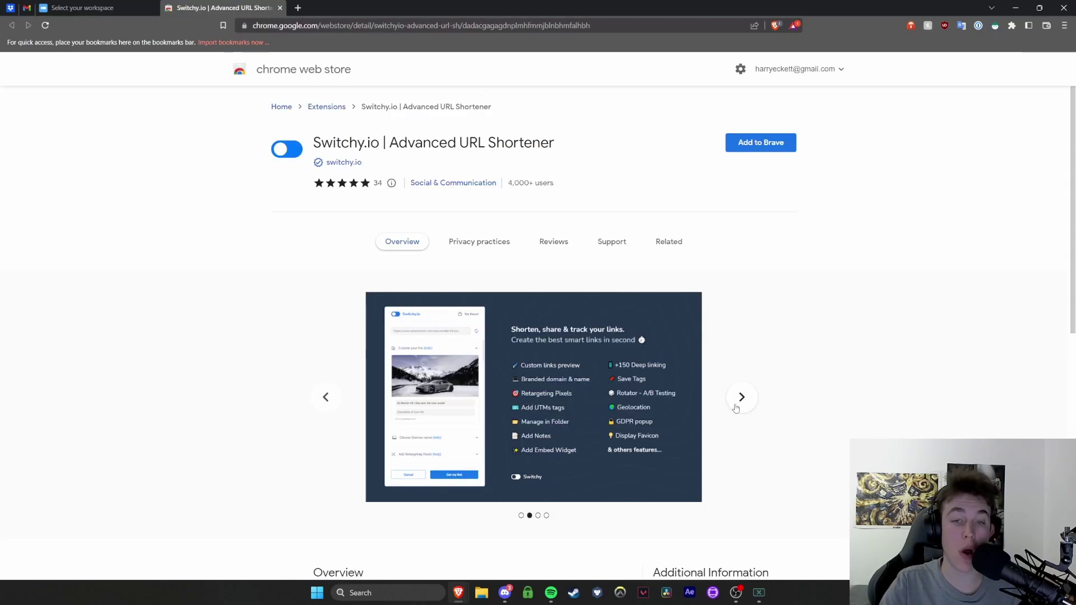
# Step: Review the Switchy.io extension's overview in the Chrome Web Store and return to the smartpages dashboard
pyautogui.scroll(-2, 629, 401)
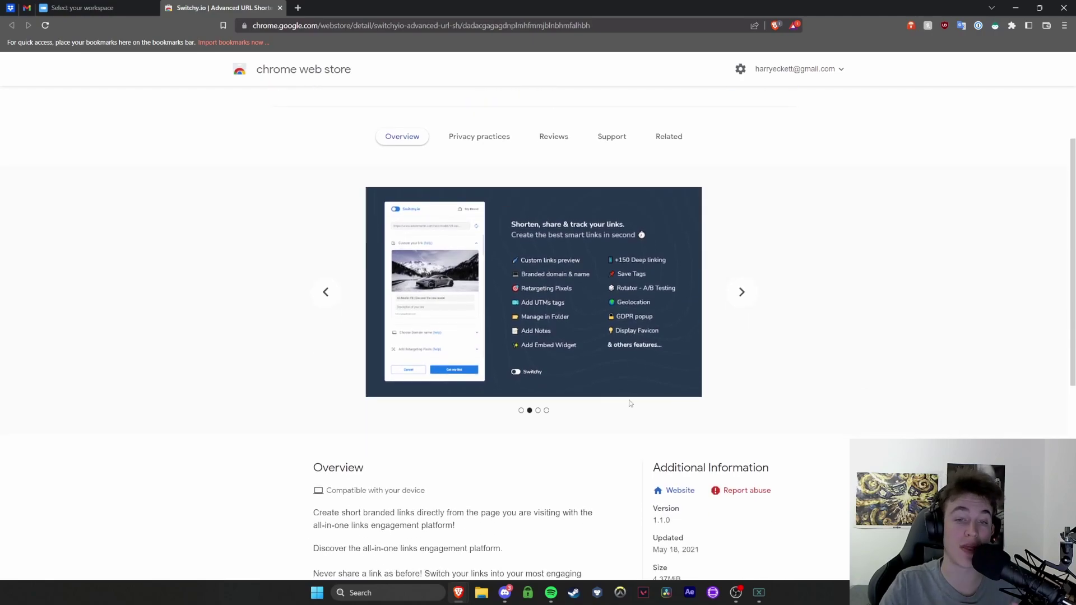
pyautogui.scroll(2, 740, 301)
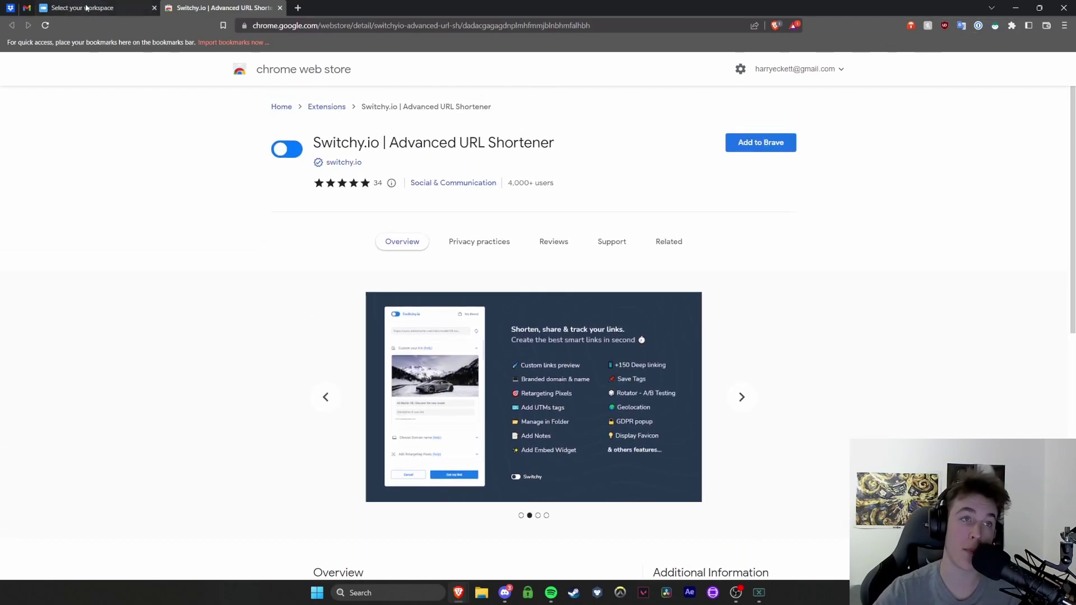
pyautogui.click(112, 8)
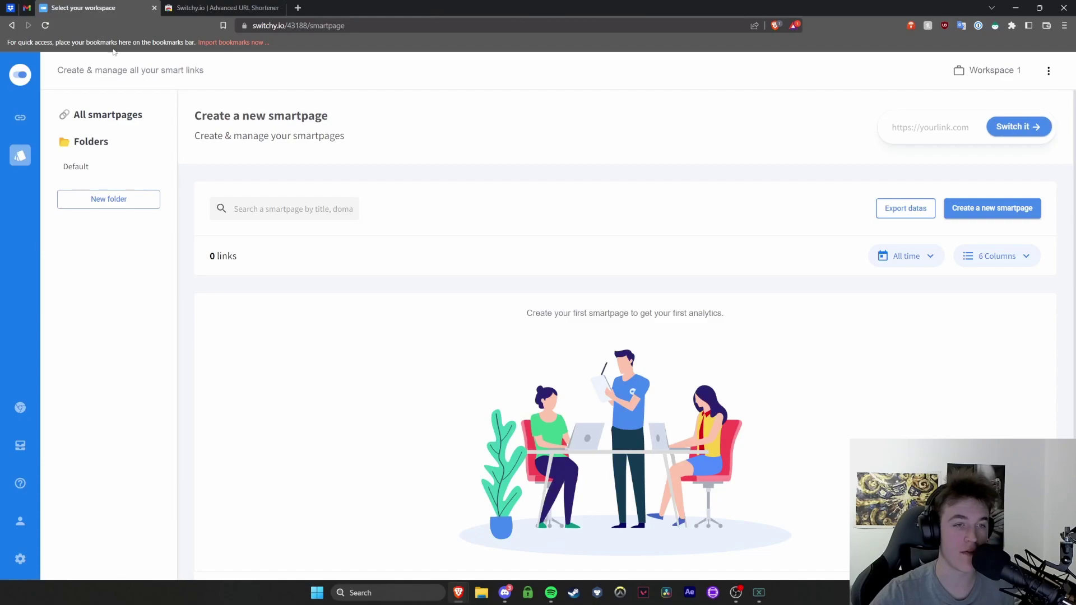
# Step: Browse the deep link app integrations, check the Switchy Help Center and return to the integrations page
pyautogui.click(20, 445)
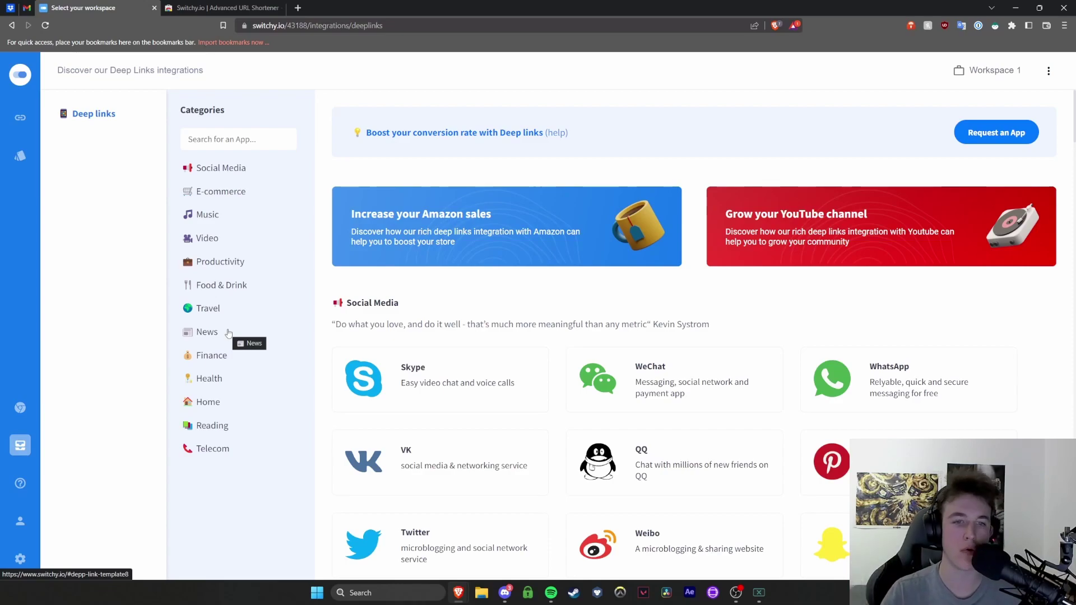
pyautogui.scroll(-2, 374, 334)
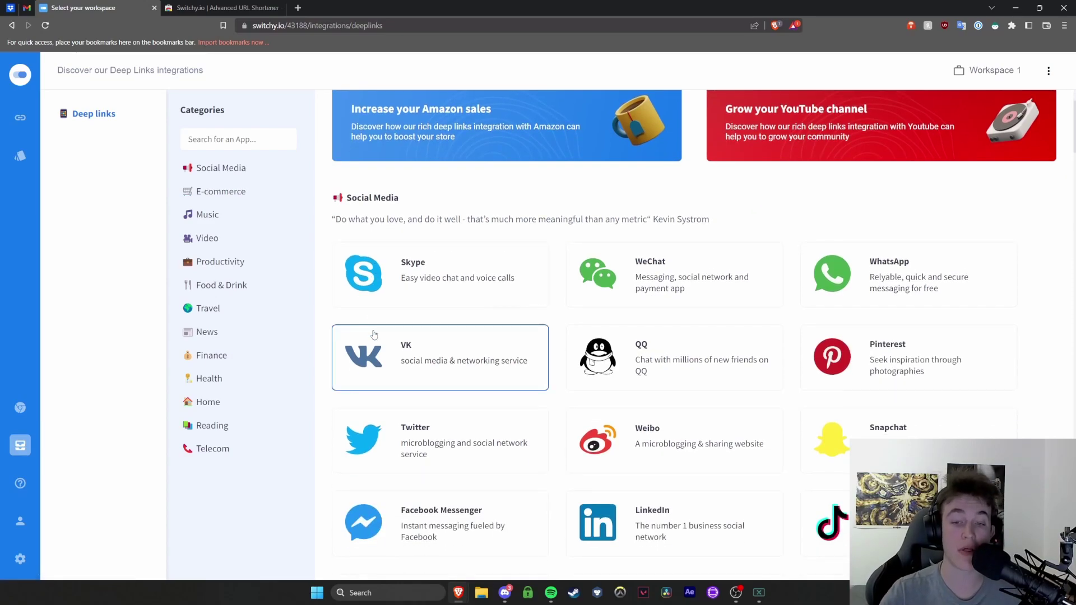
pyautogui.scroll(-4, 374, 334)
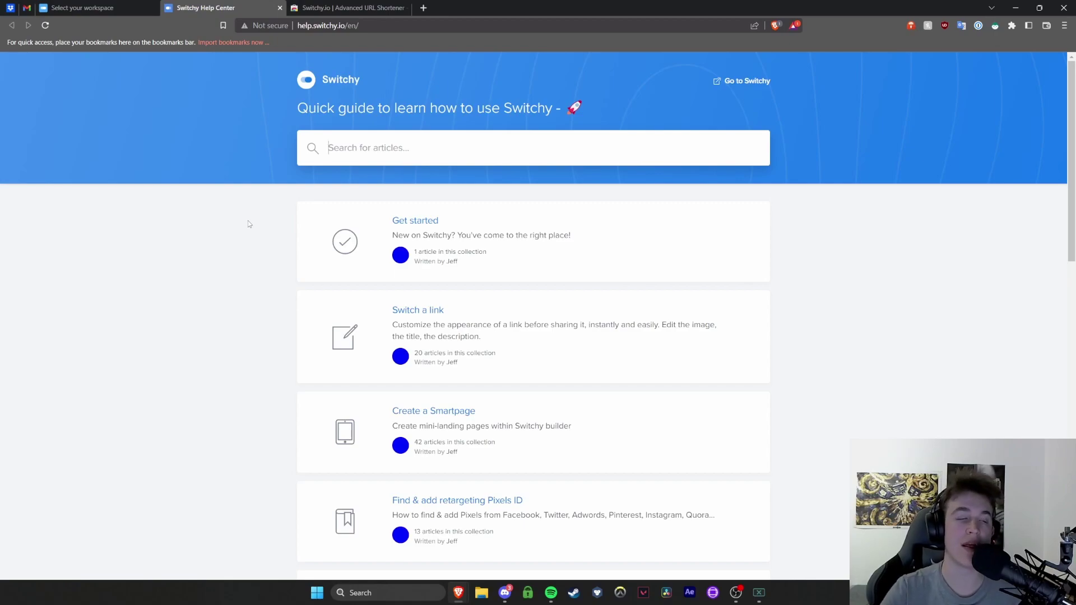
pyautogui.click(84, 8)
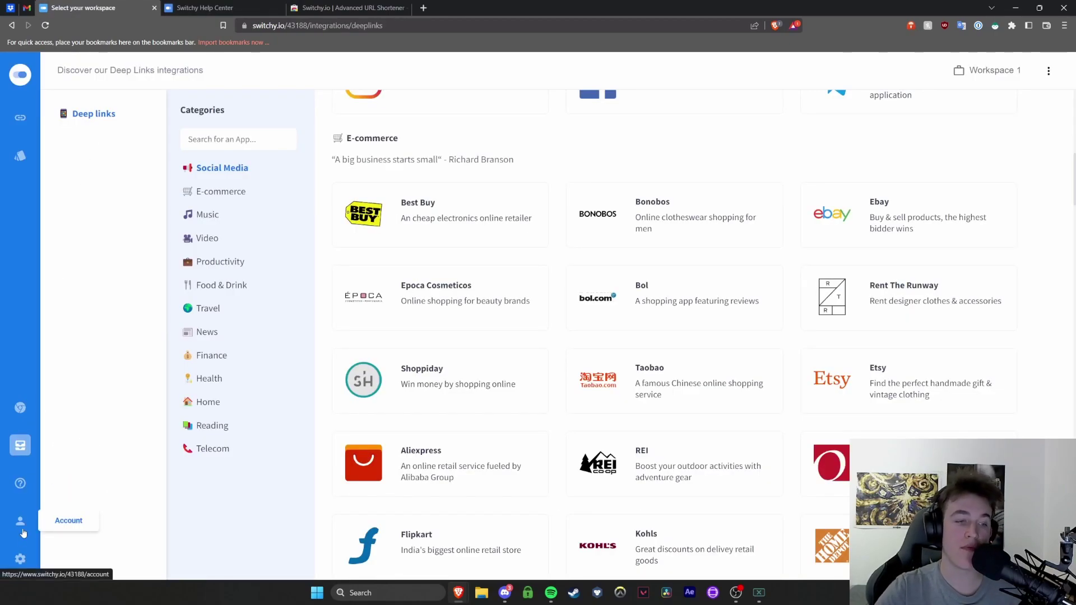
# Step: Check the workspace's custom domain settings and the tracking pixels settings
pyautogui.click(20, 559)
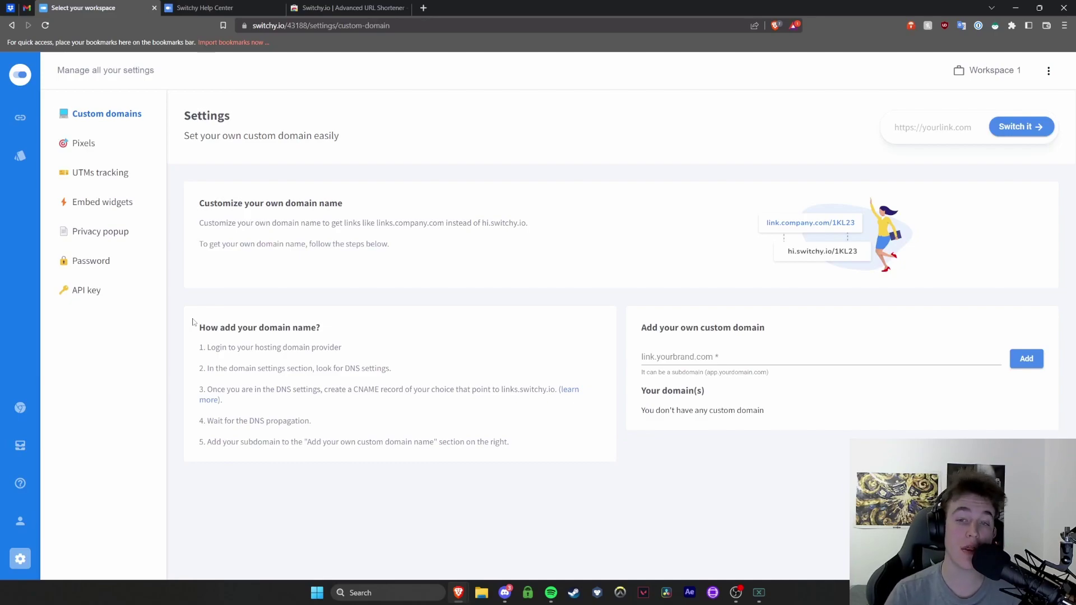
pyautogui.click(719, 355)
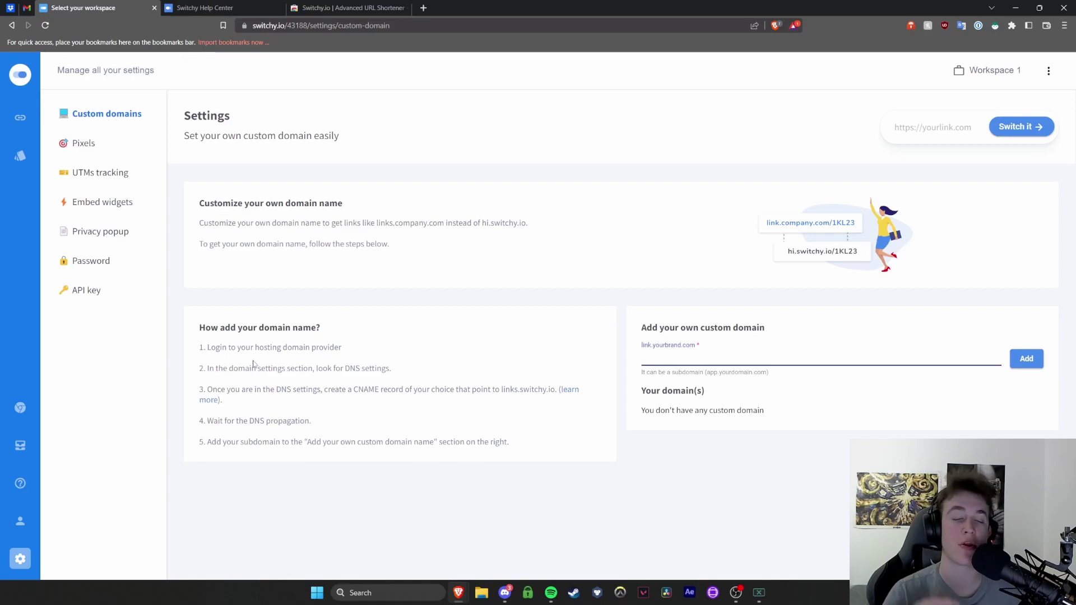
pyautogui.click(104, 145)
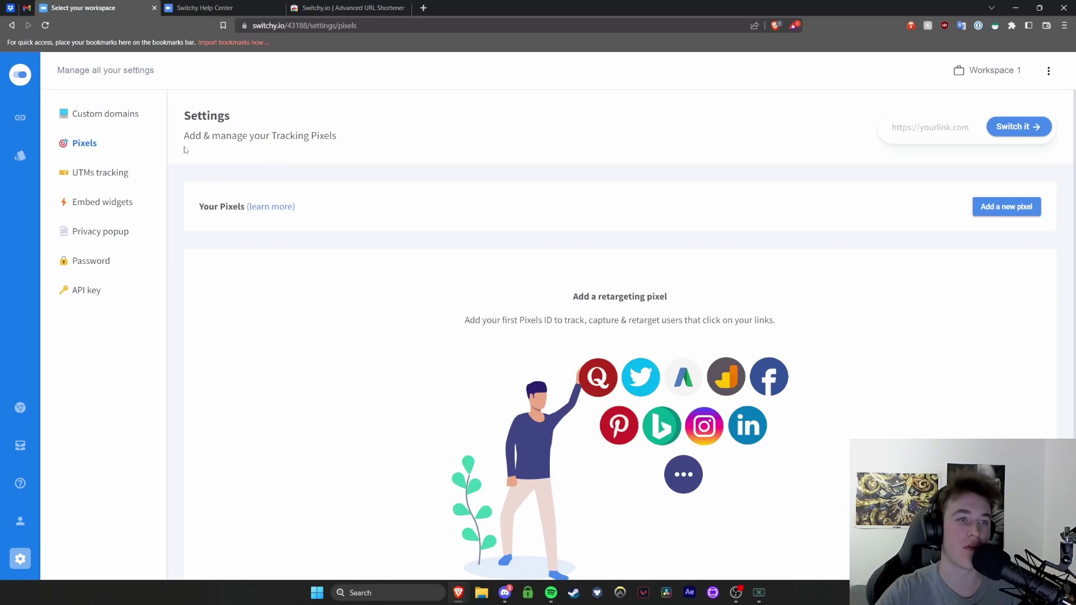
# Step: Check the workspace's UTM tracking, embed widgets and privacy popup settings
pyautogui.click(98, 175)
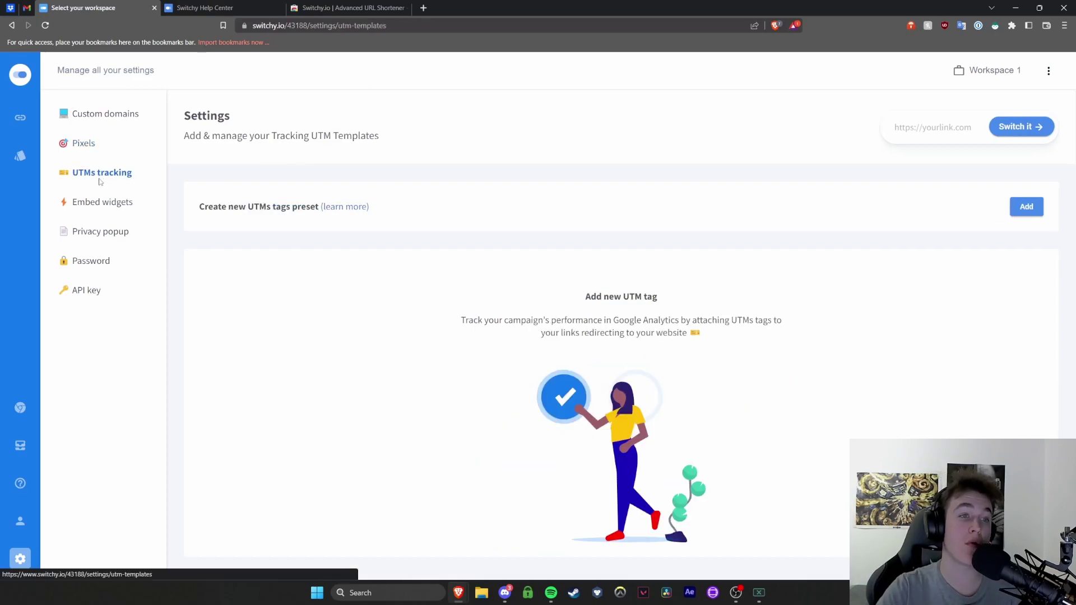
pyautogui.click(106, 205)
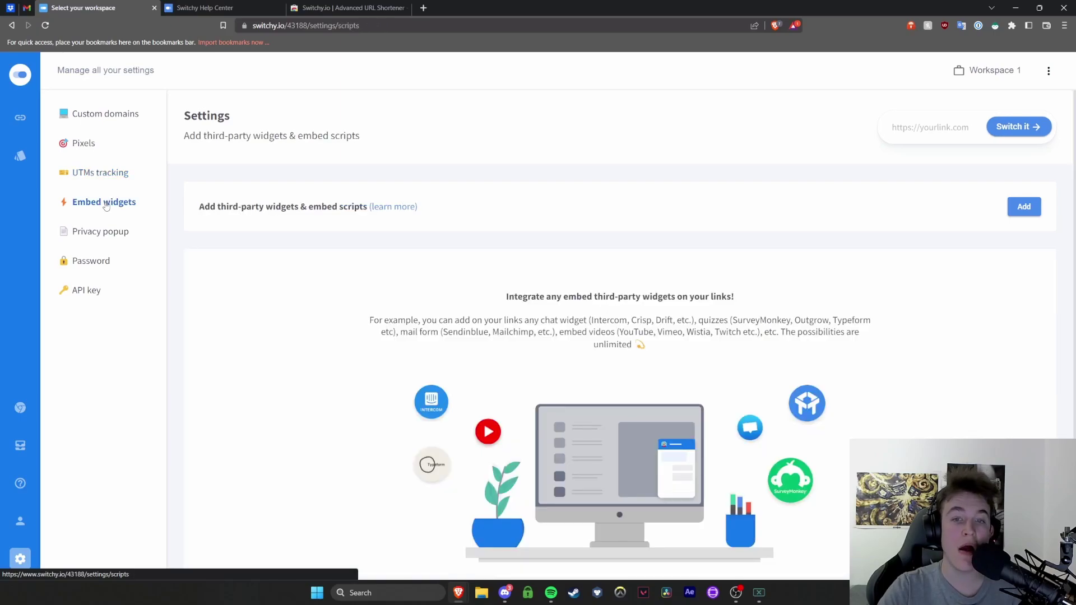
pyautogui.click(106, 234)
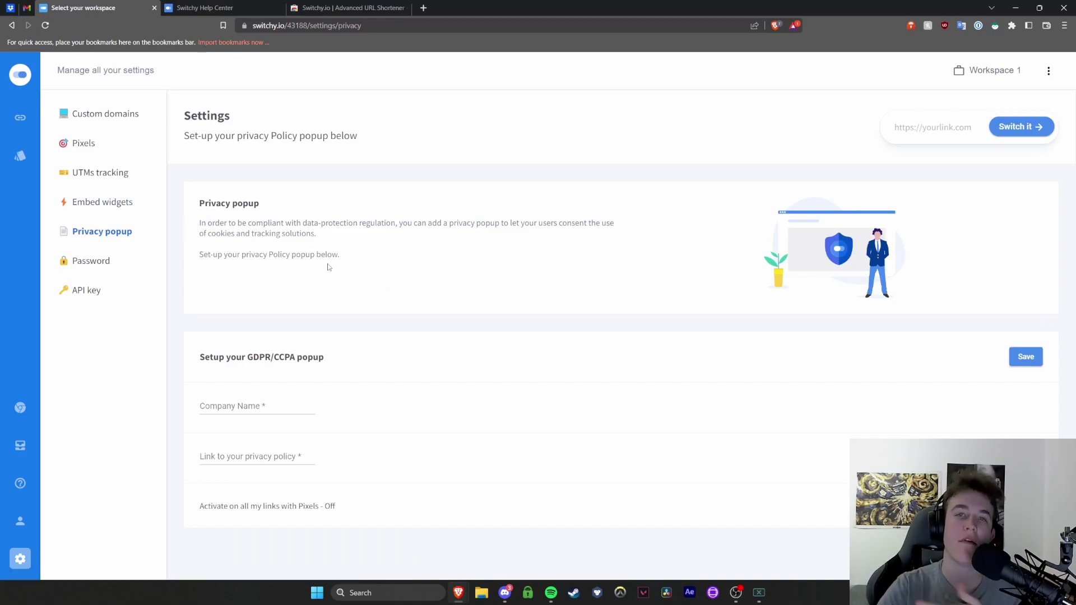
# Step: Check the workspace's link password settings and the API key settings
pyautogui.click(100, 267)
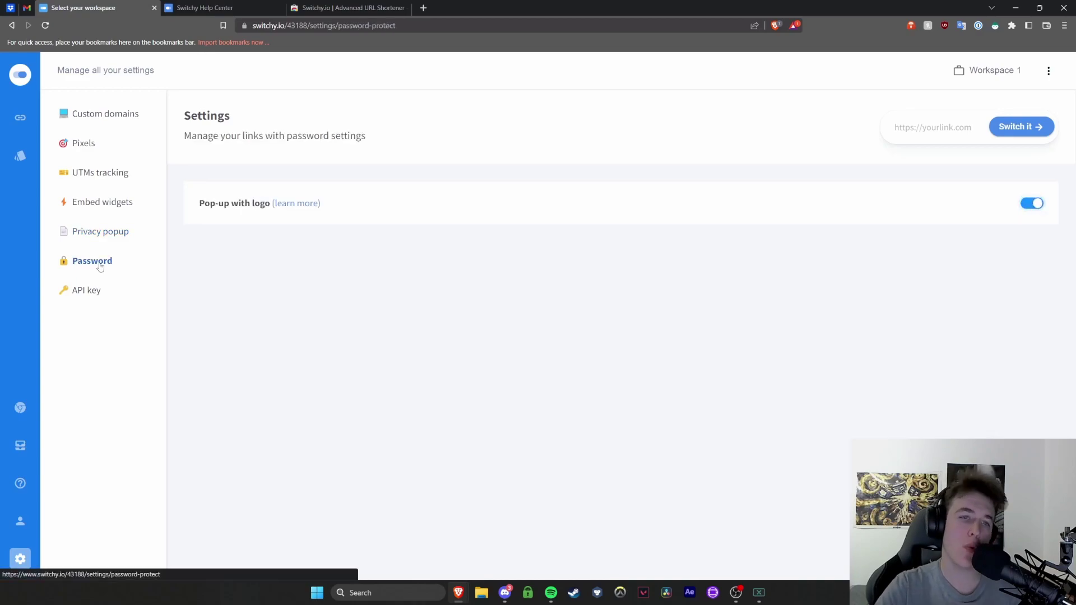
pyautogui.tripleClick(233, 146)
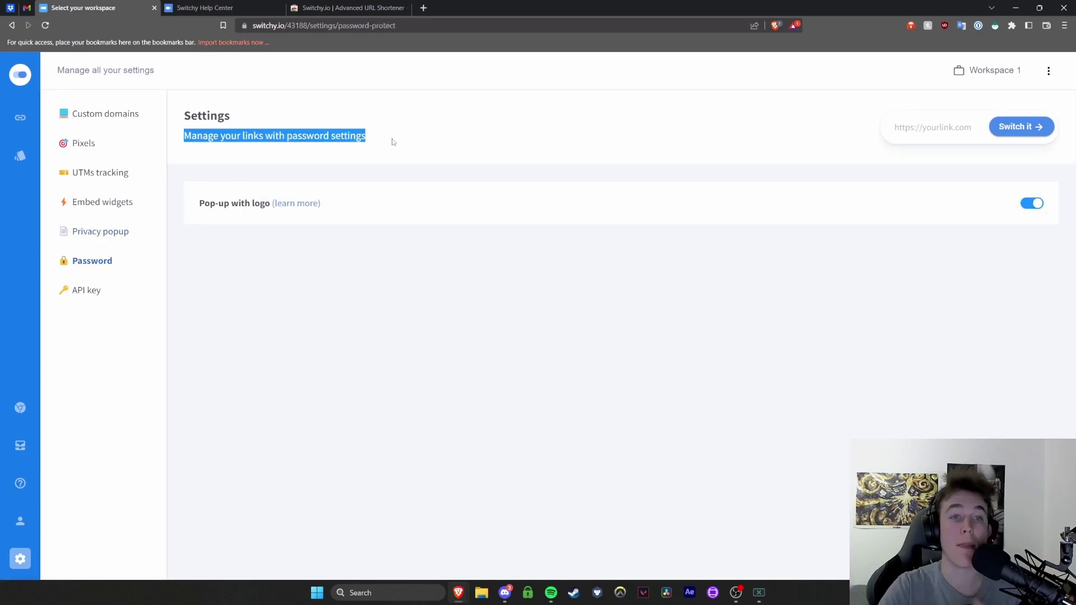
pyautogui.click(94, 296)
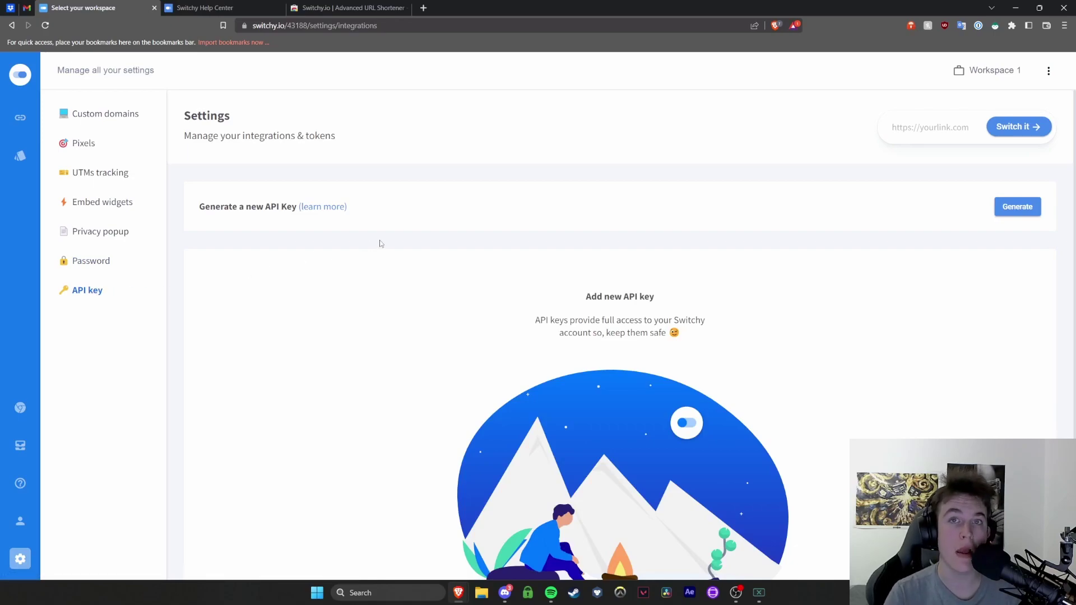